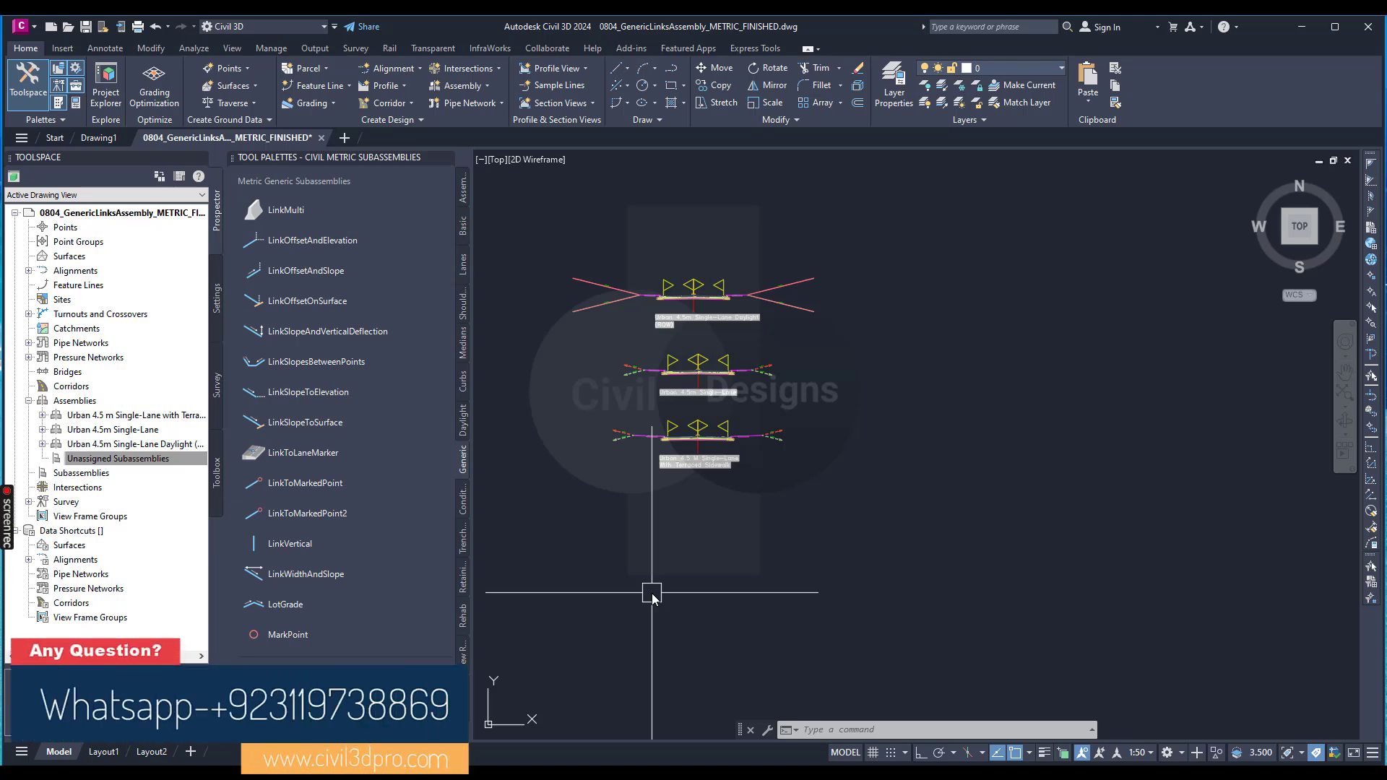
Step: Examine the three urban single-lane road assemblies, including the one with terraced sidewalk, in the drawing
scroll(715, 556, down, 5)
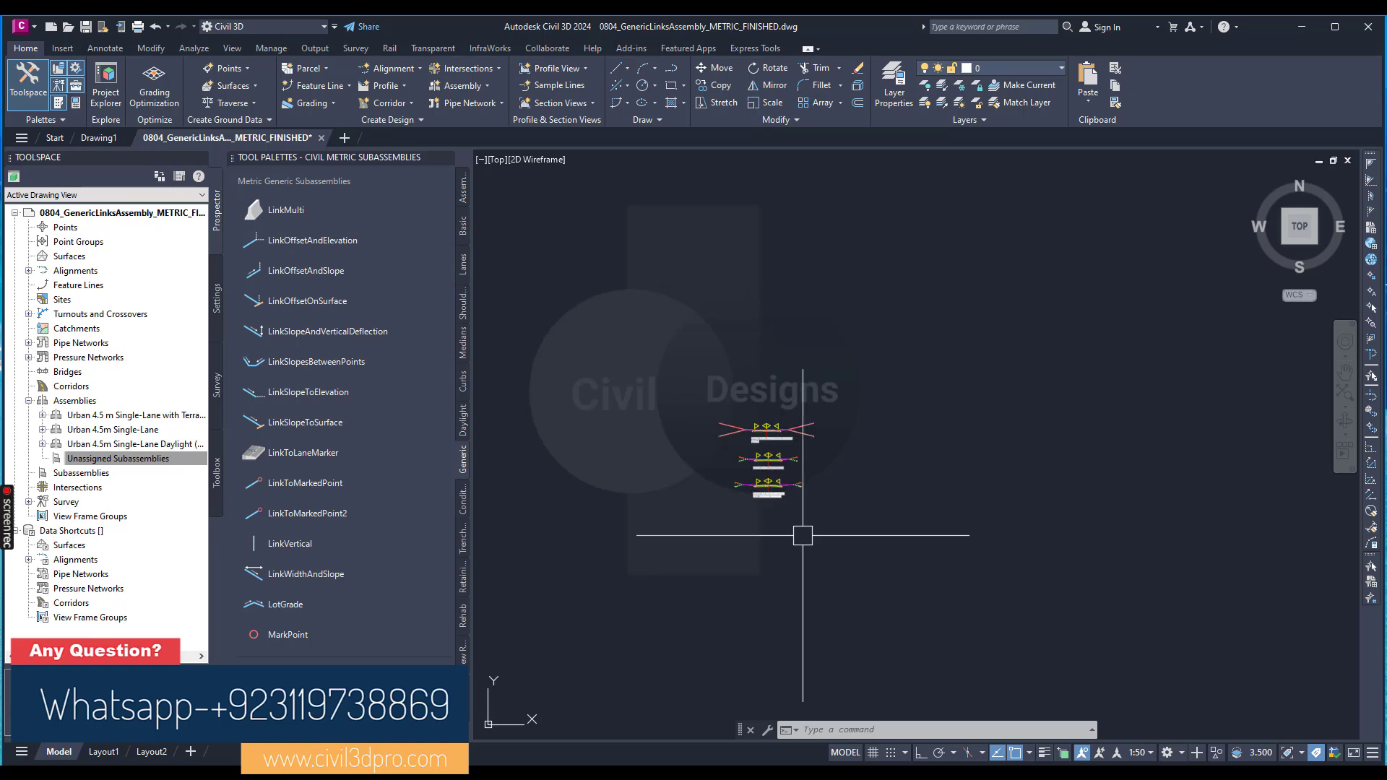
scroll(732, 511, up, 5)
scroll(723, 523, down, 4)
scroll(704, 542, up, 4)
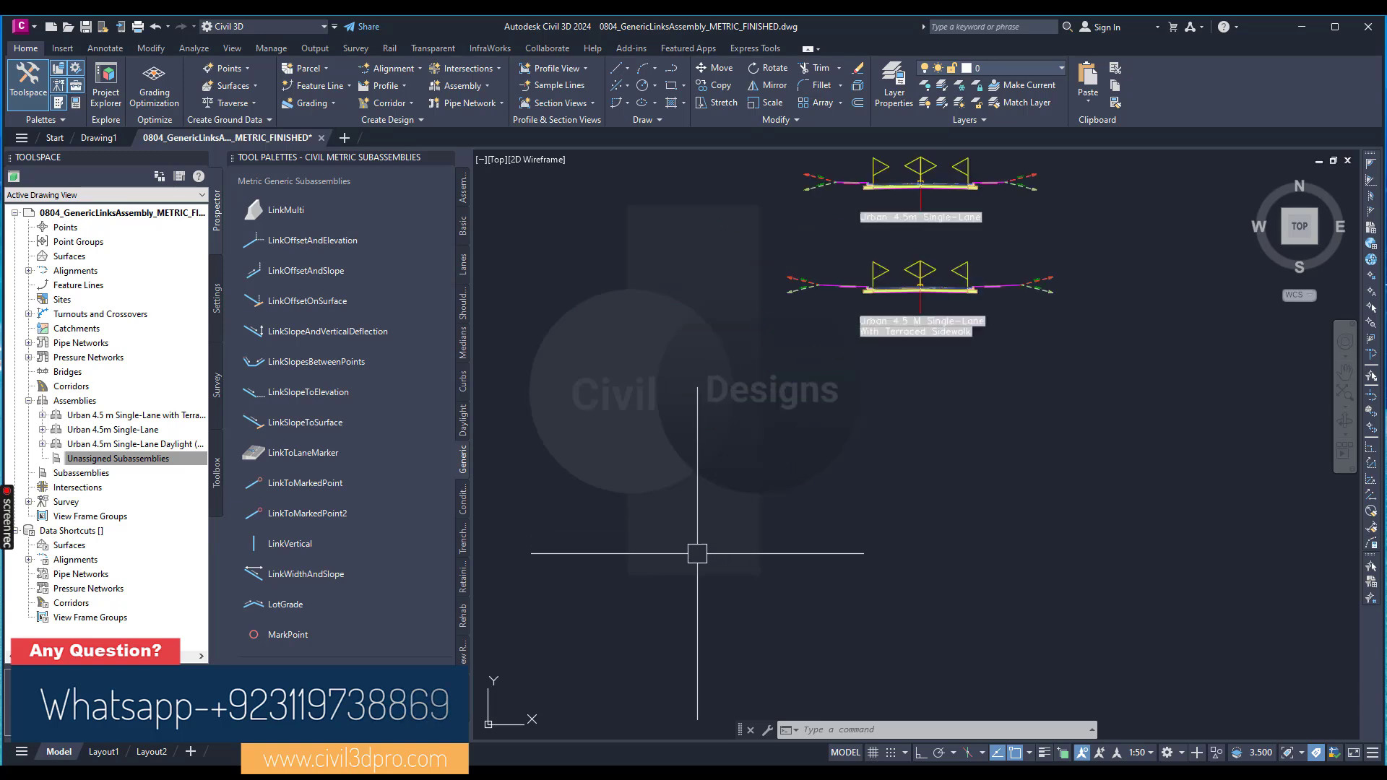
scroll(682, 578, down, 3)
scroll(758, 477, up, 3)
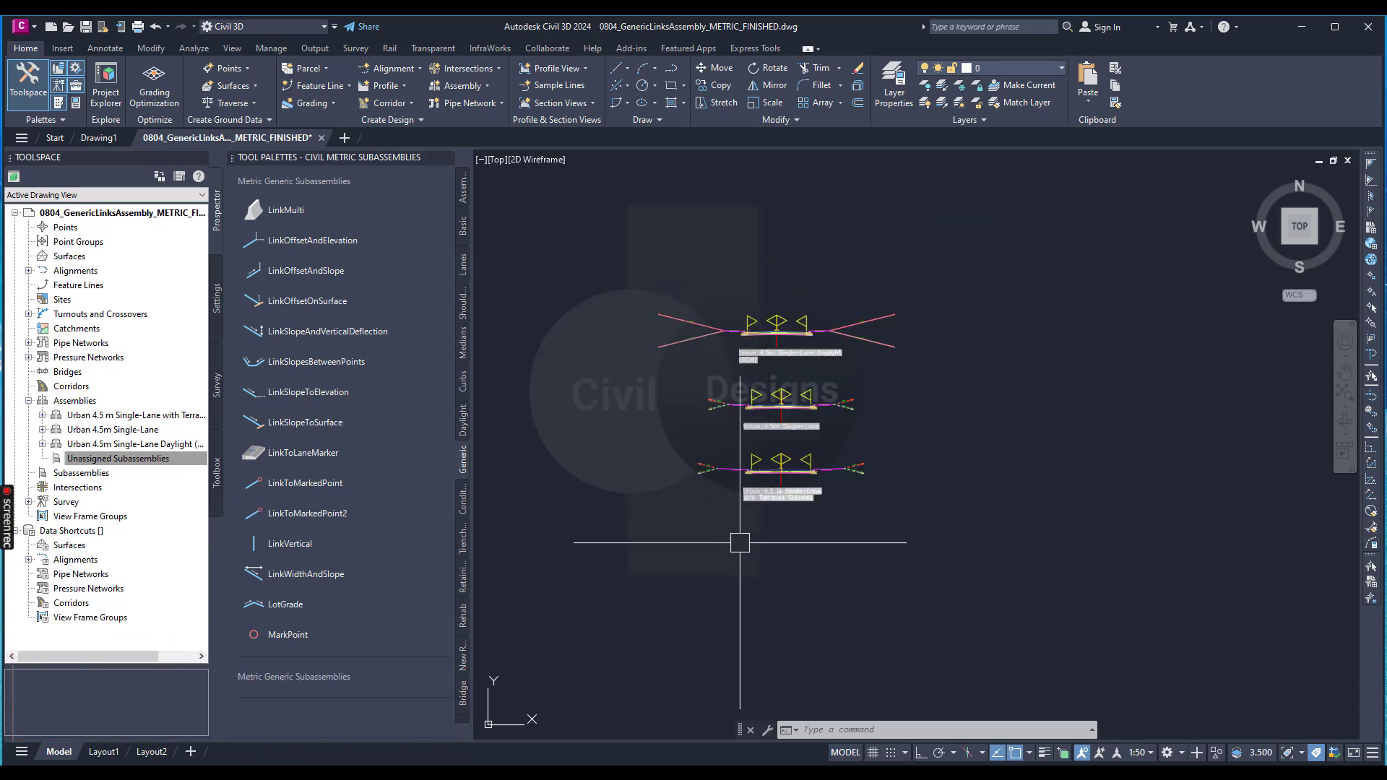
scroll(762, 466, up, 4)
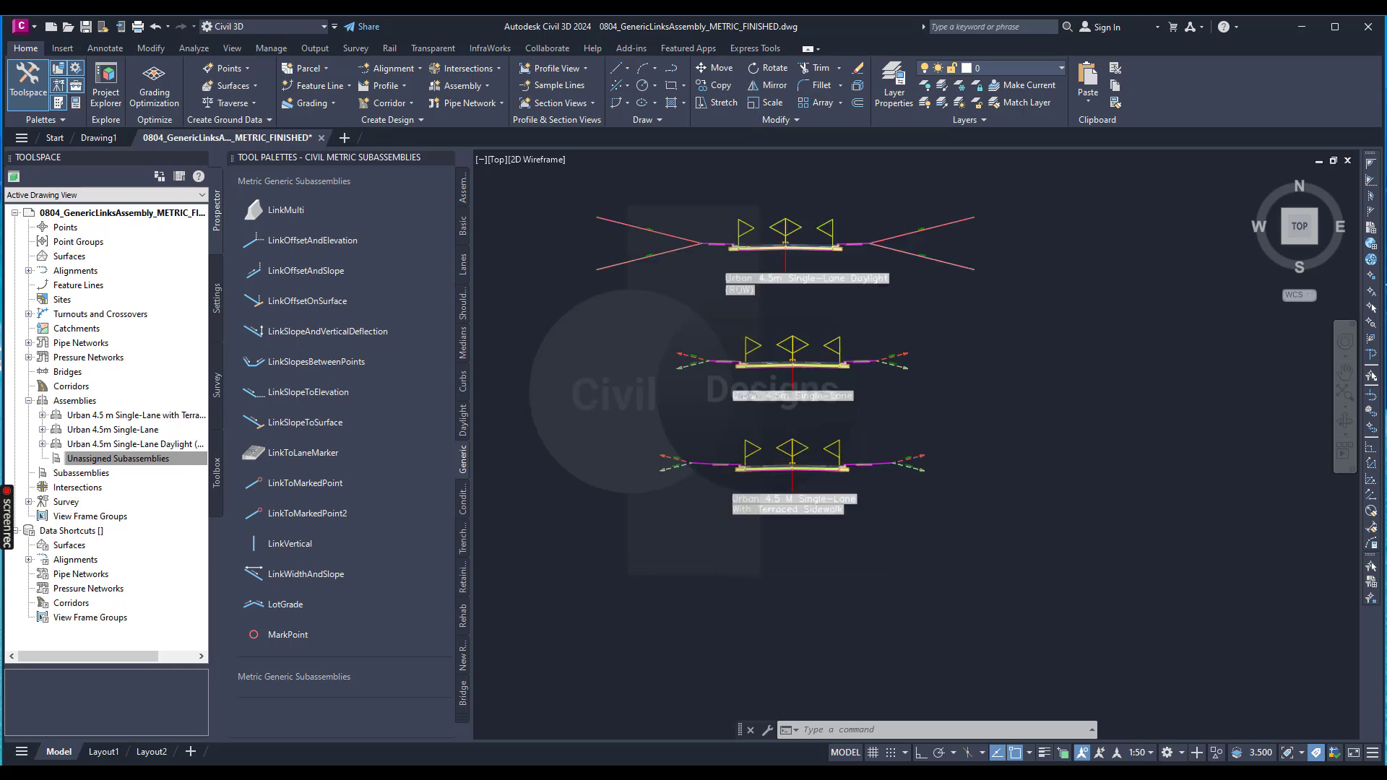
scroll(776, 506, up, 2)
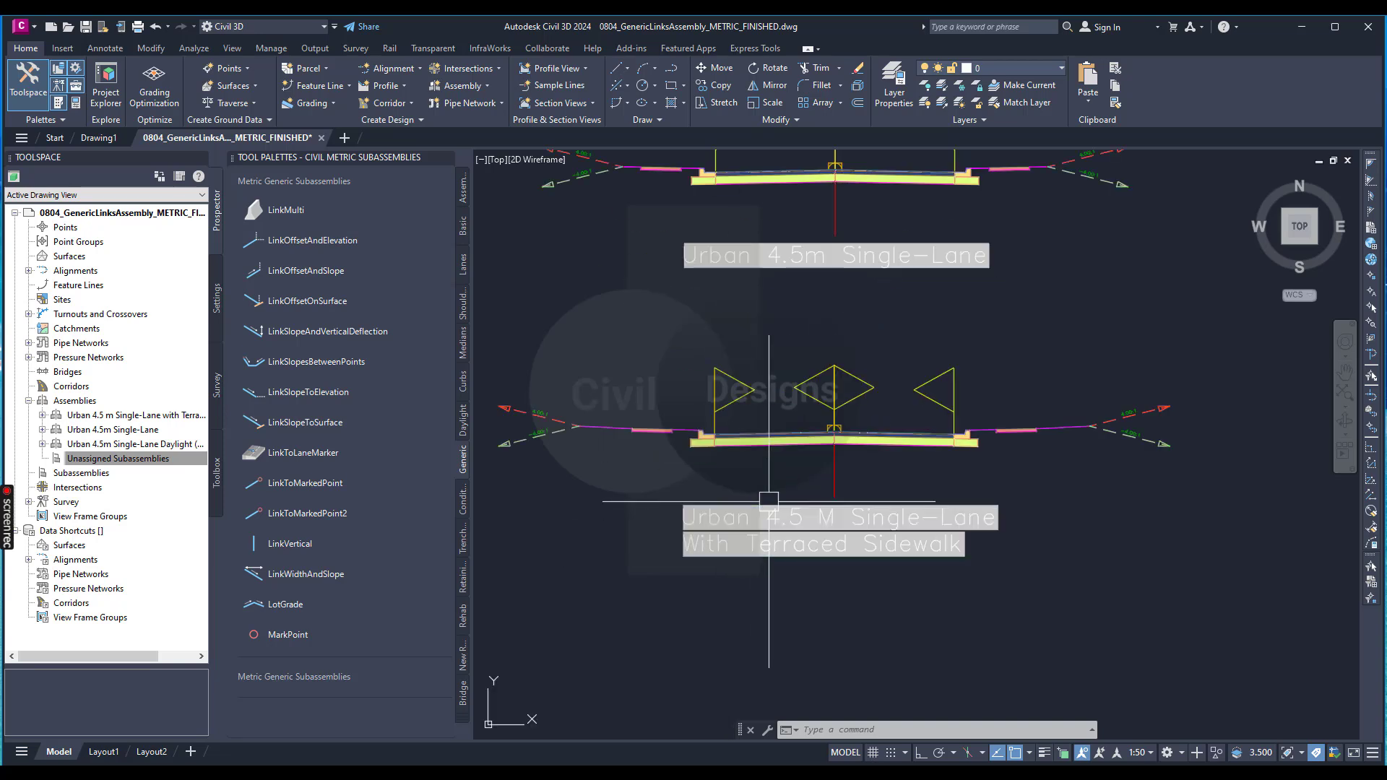
scroll(793, 477, down, 2)
scroll(795, 473, up, 2)
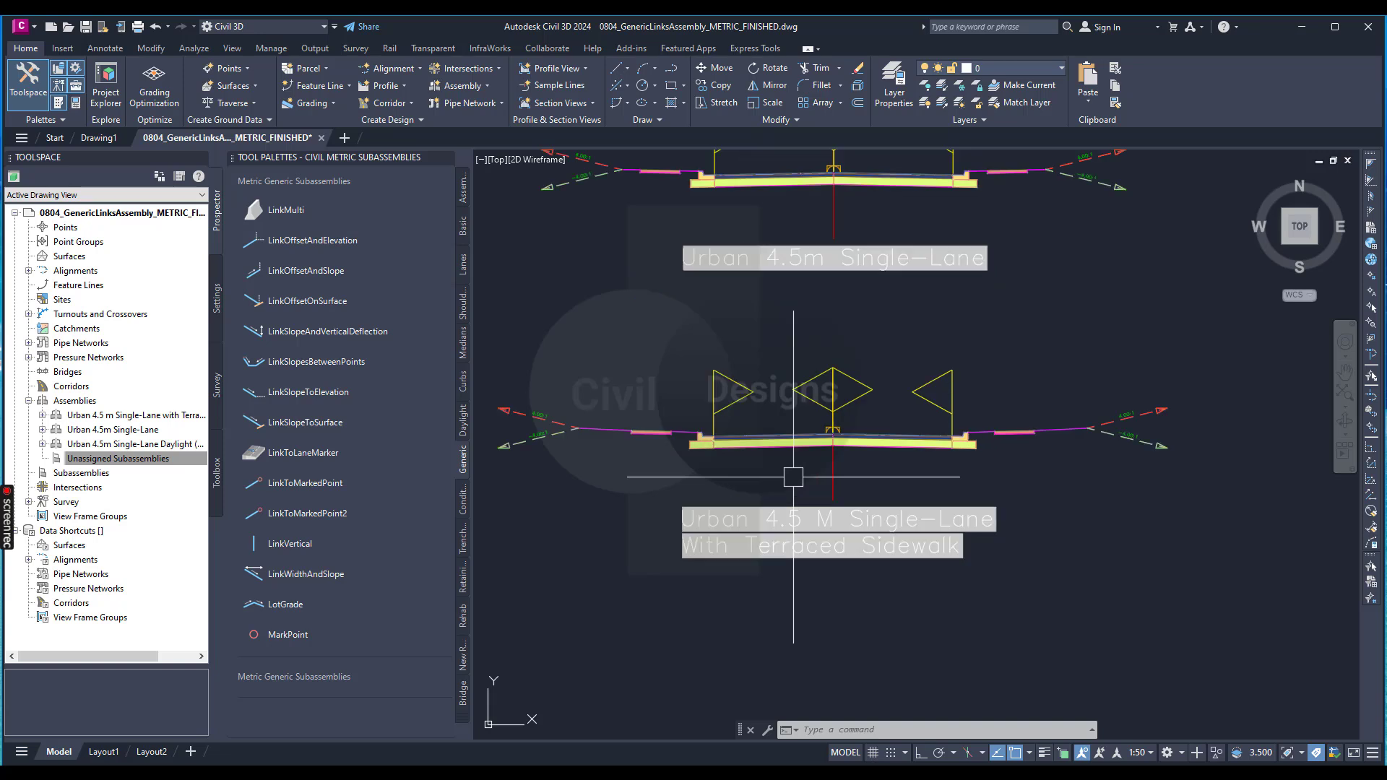
scroll(797, 470, down, 4)
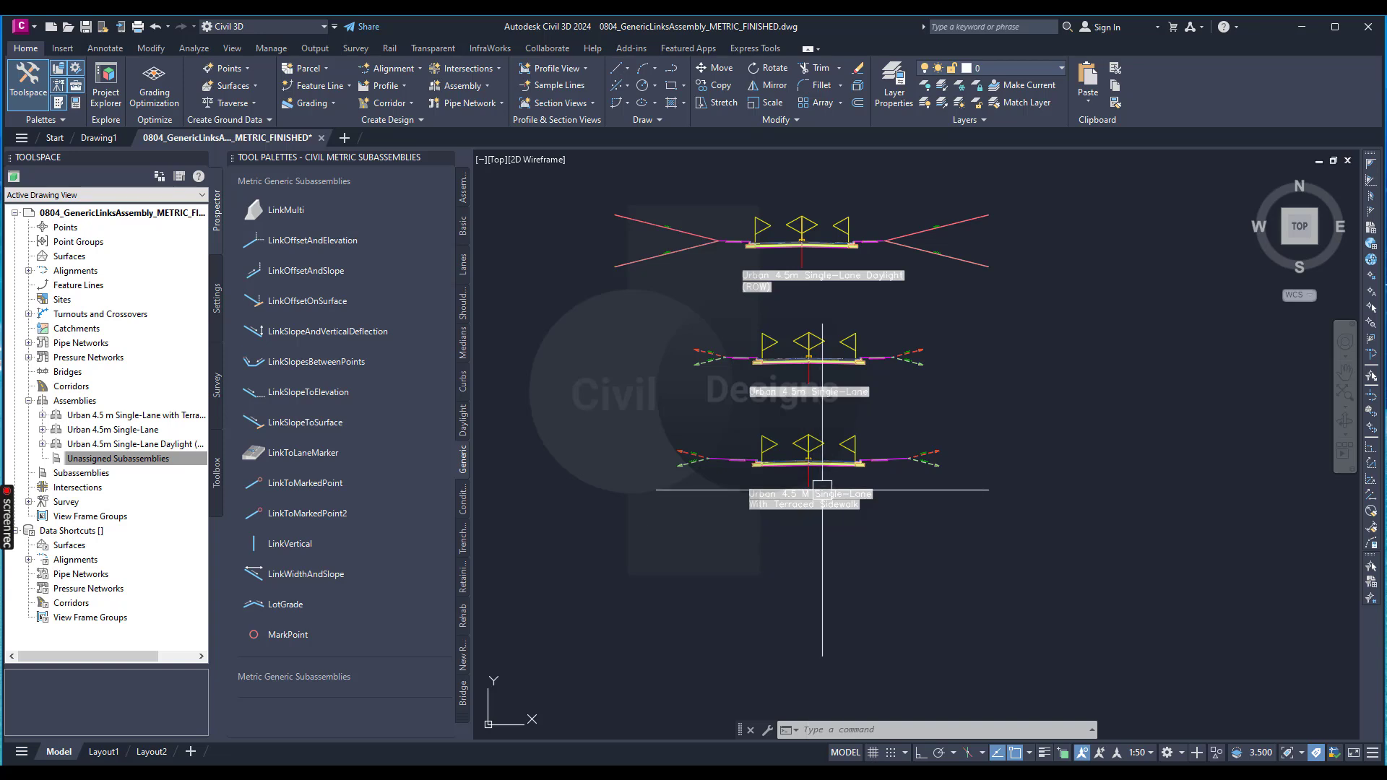
scroll(824, 491, up, 5)
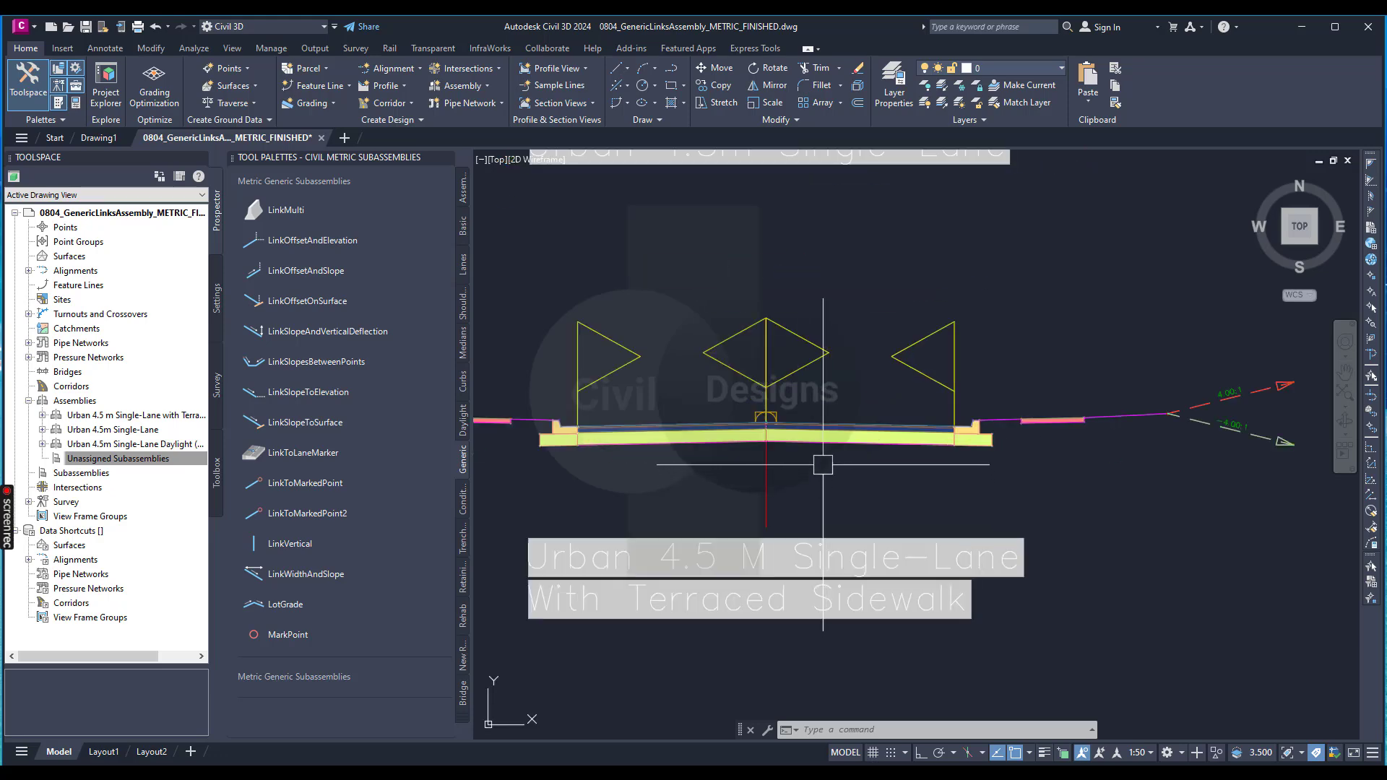
scroll(1004, 453, down, 2)
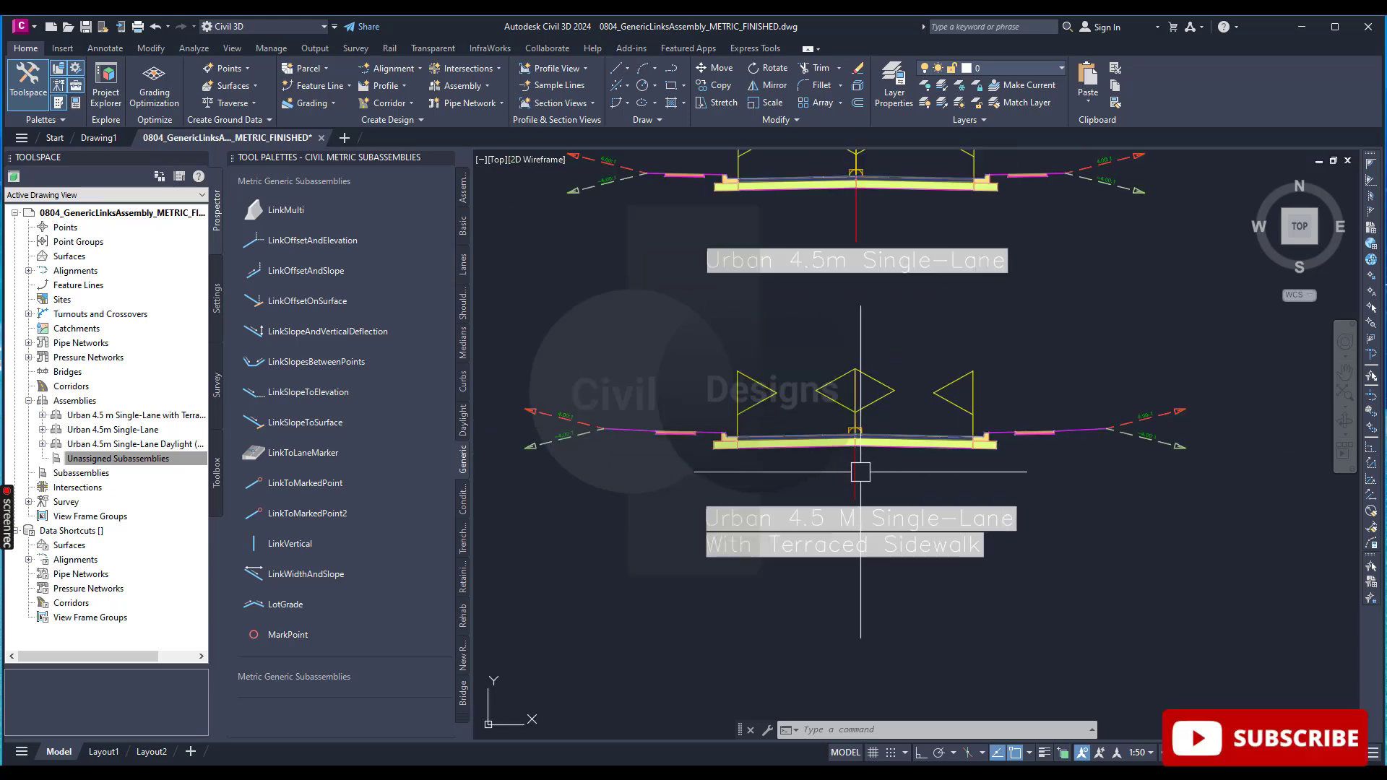
scroll(828, 460, up, 2)
scroll(828, 459, down, 2)
scroll(831, 462, up, 2)
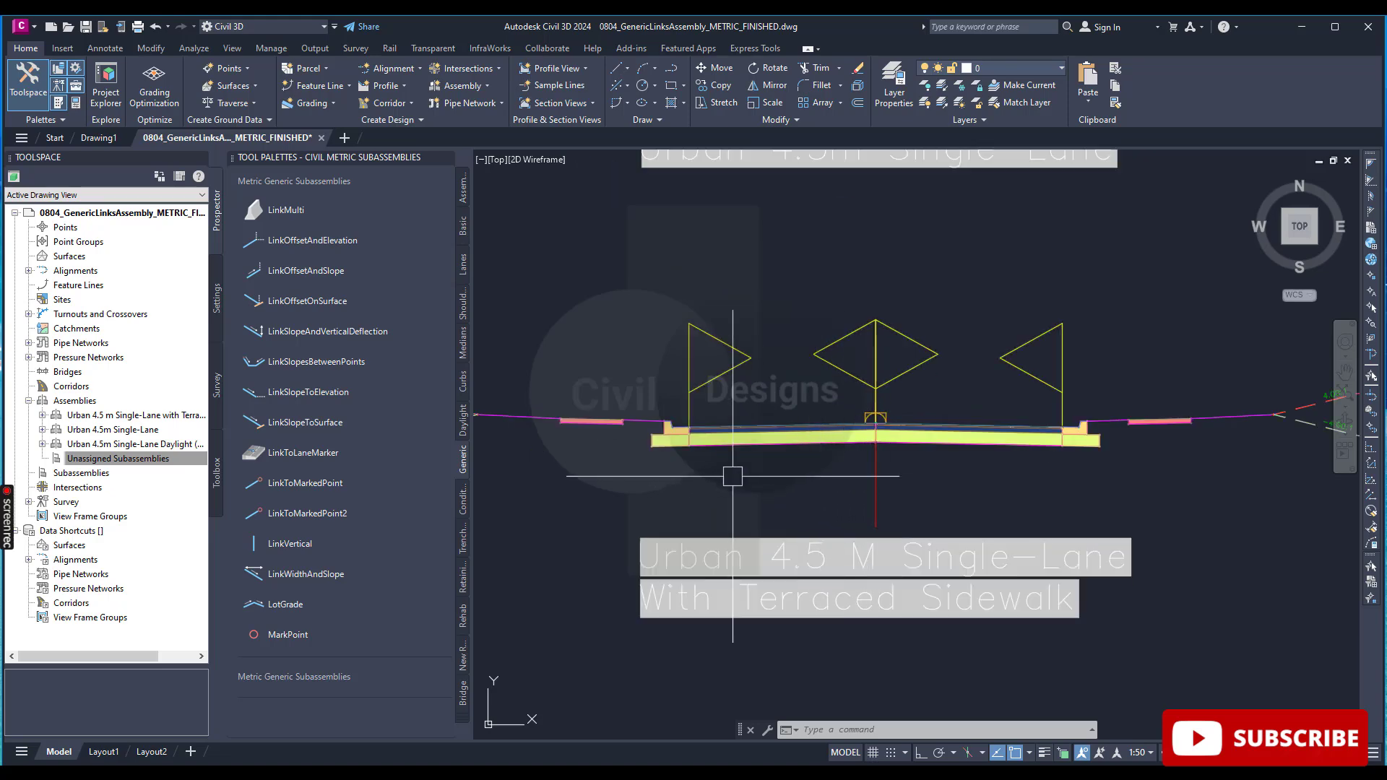
scroll(623, 453, down, 2)
scroll(623, 452, down, 1)
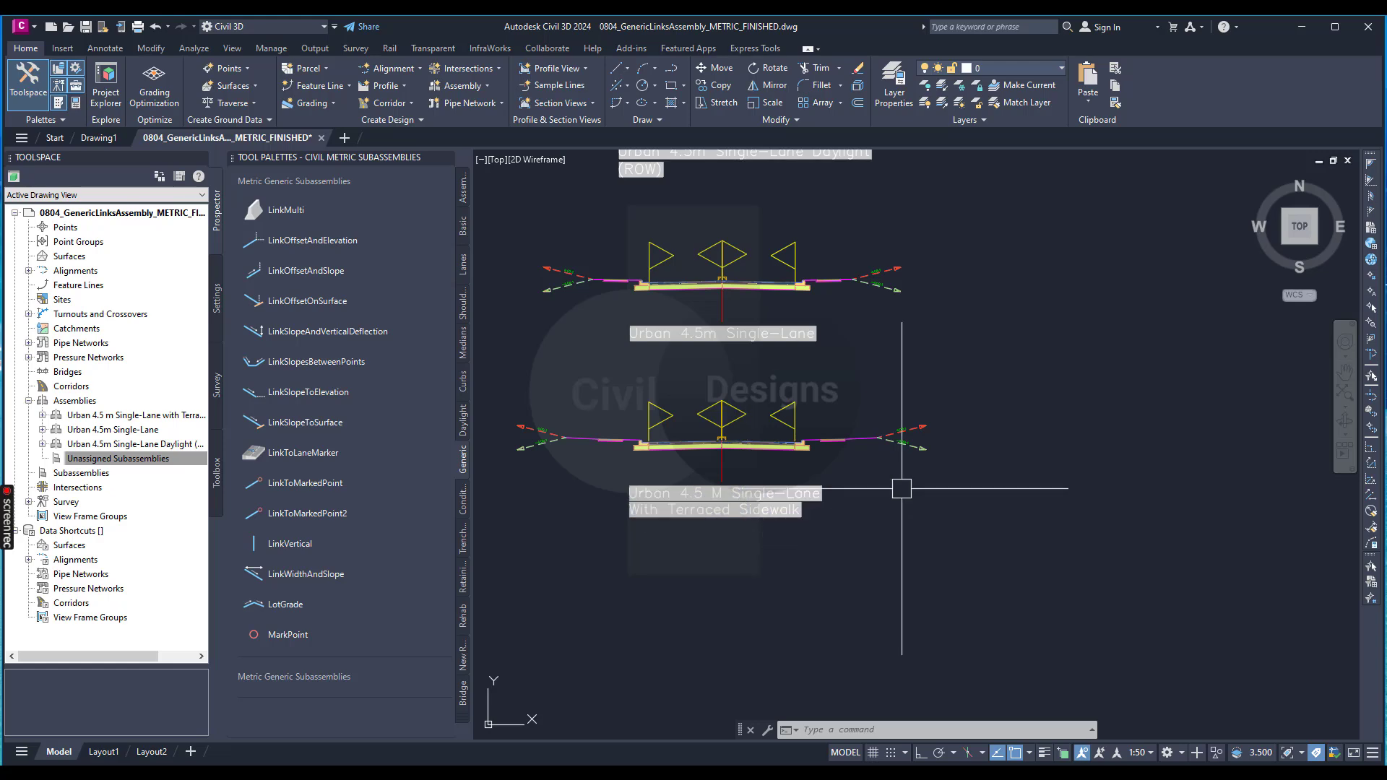
scroll(902, 489, up, 2)
scroll(903, 492, down, 3)
scroll(919, 504, up, 3)
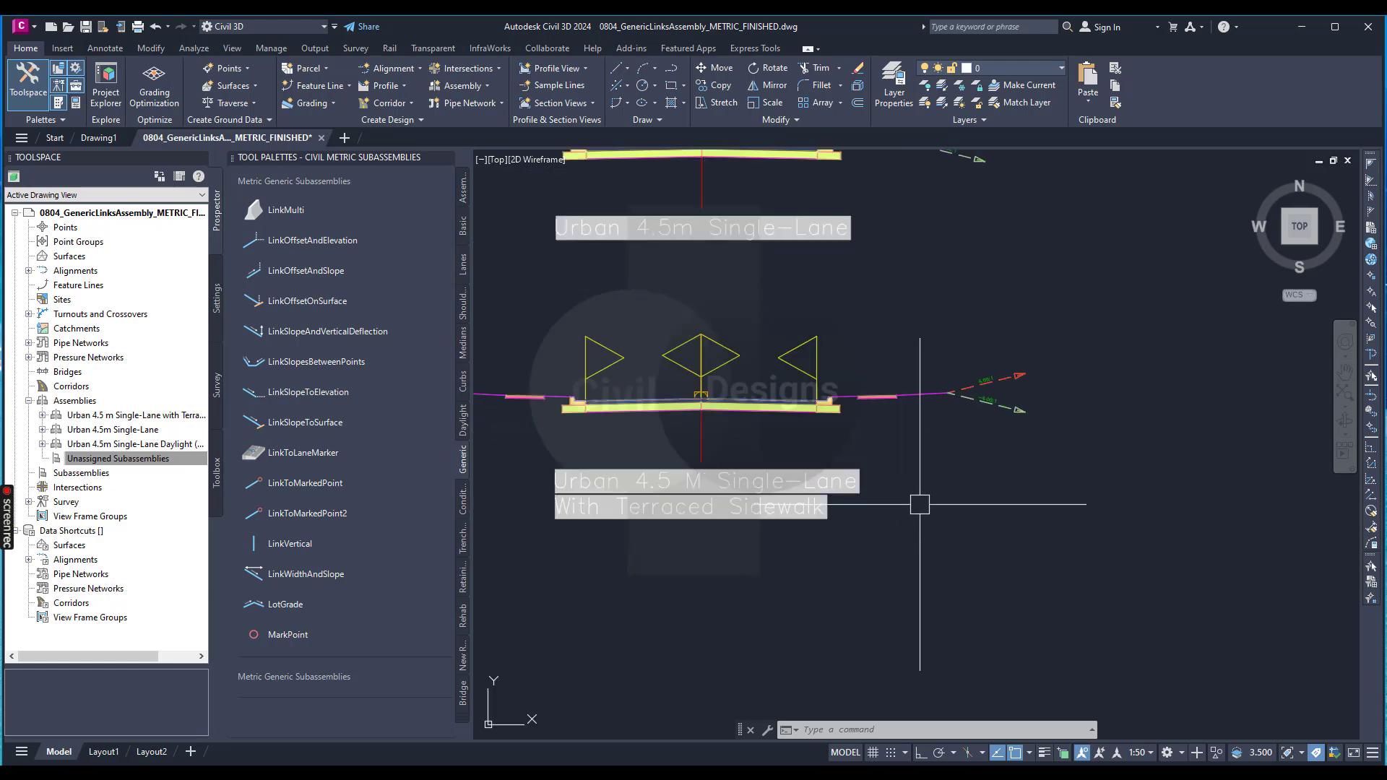
scroll(920, 504, down, 3)
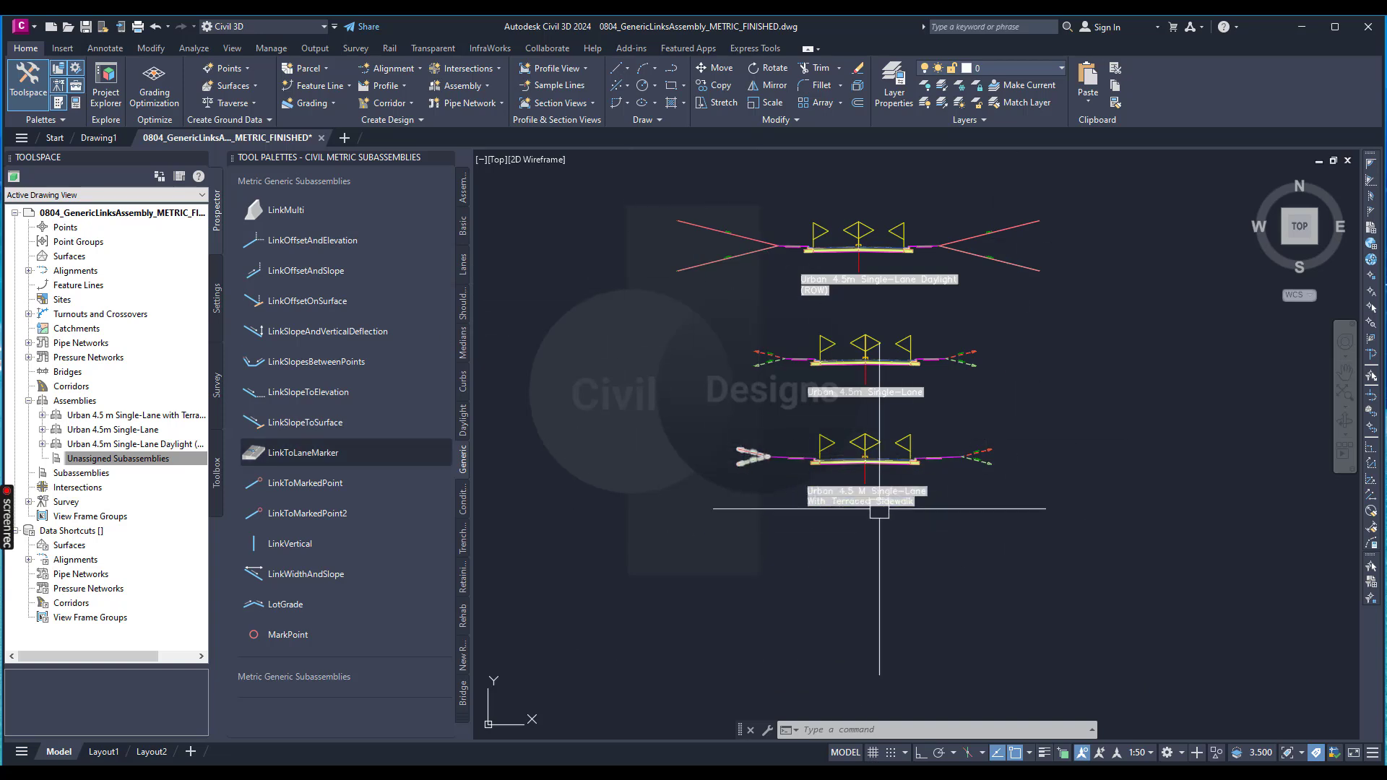
scroll(879, 510, up, 2)
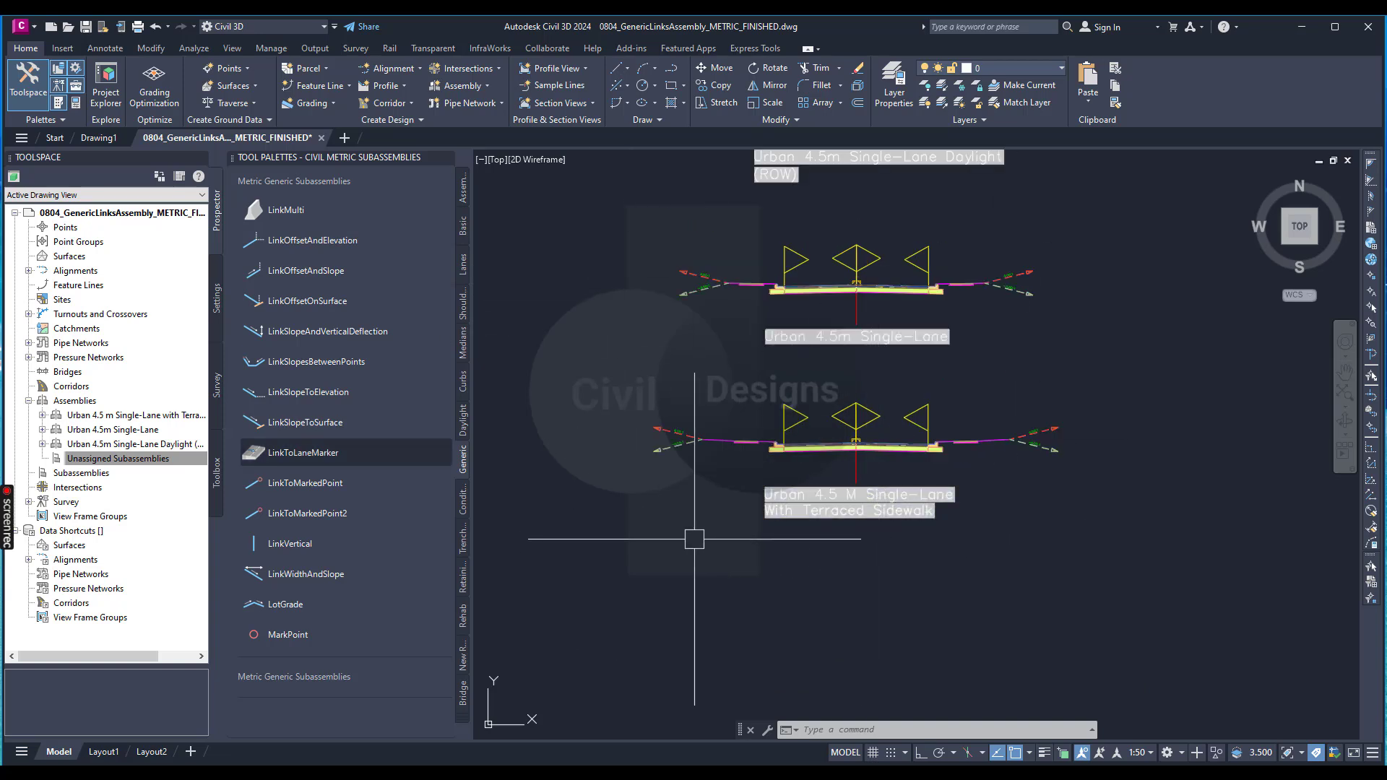
scroll(845, 514, down, 4)
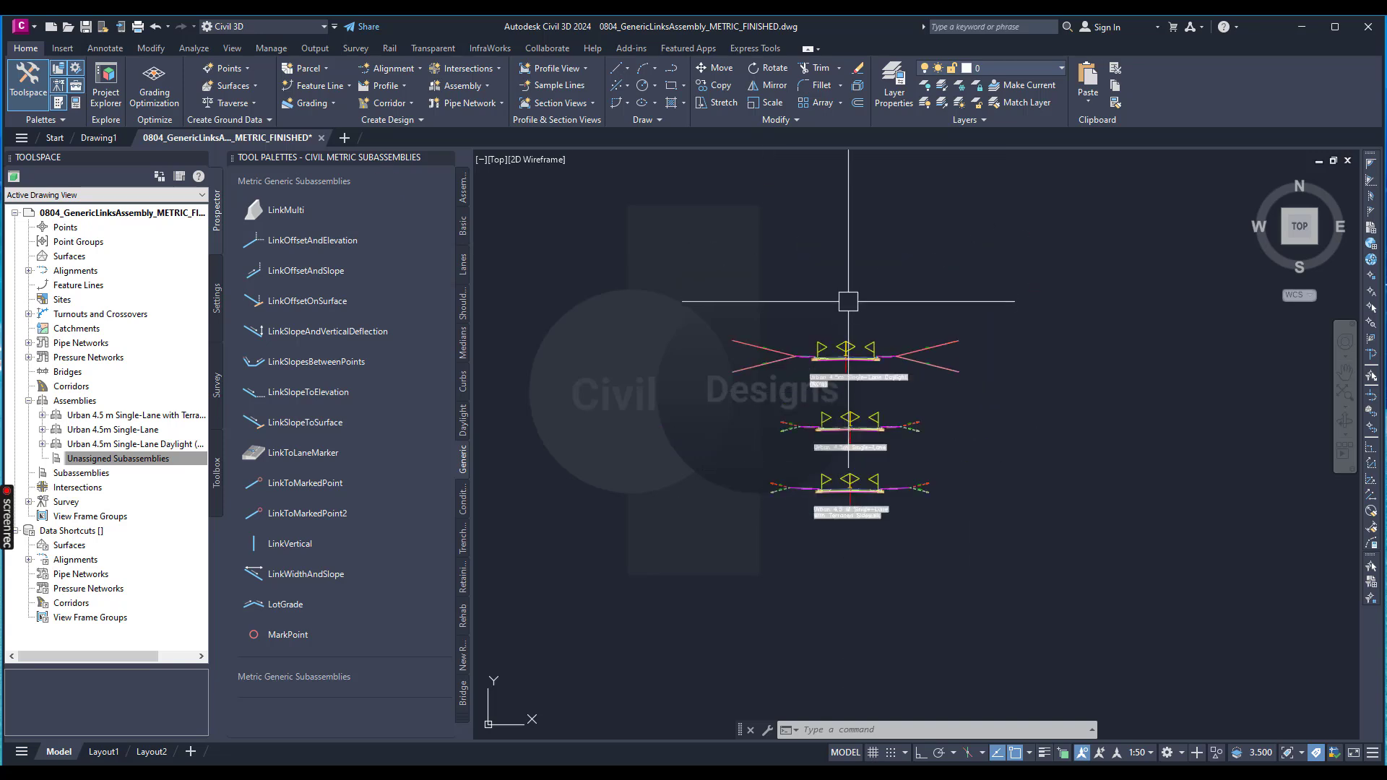
scroll(846, 451, up, 2)
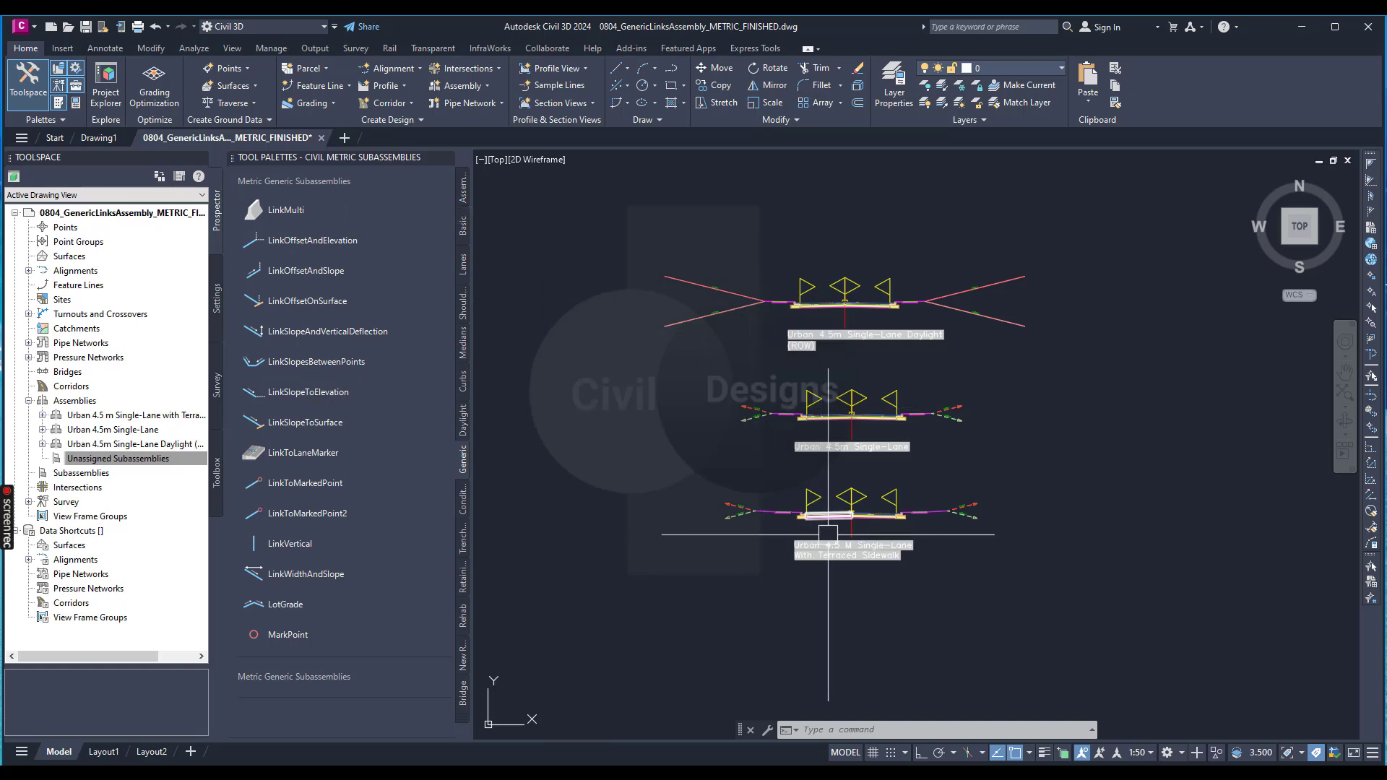
Step: Add the Urban 4.5 m Single-Lane with Terraced Sidewalk assembly from the drawing to the Common Assemblies group of the Assemblies tool palette
click(462, 197)
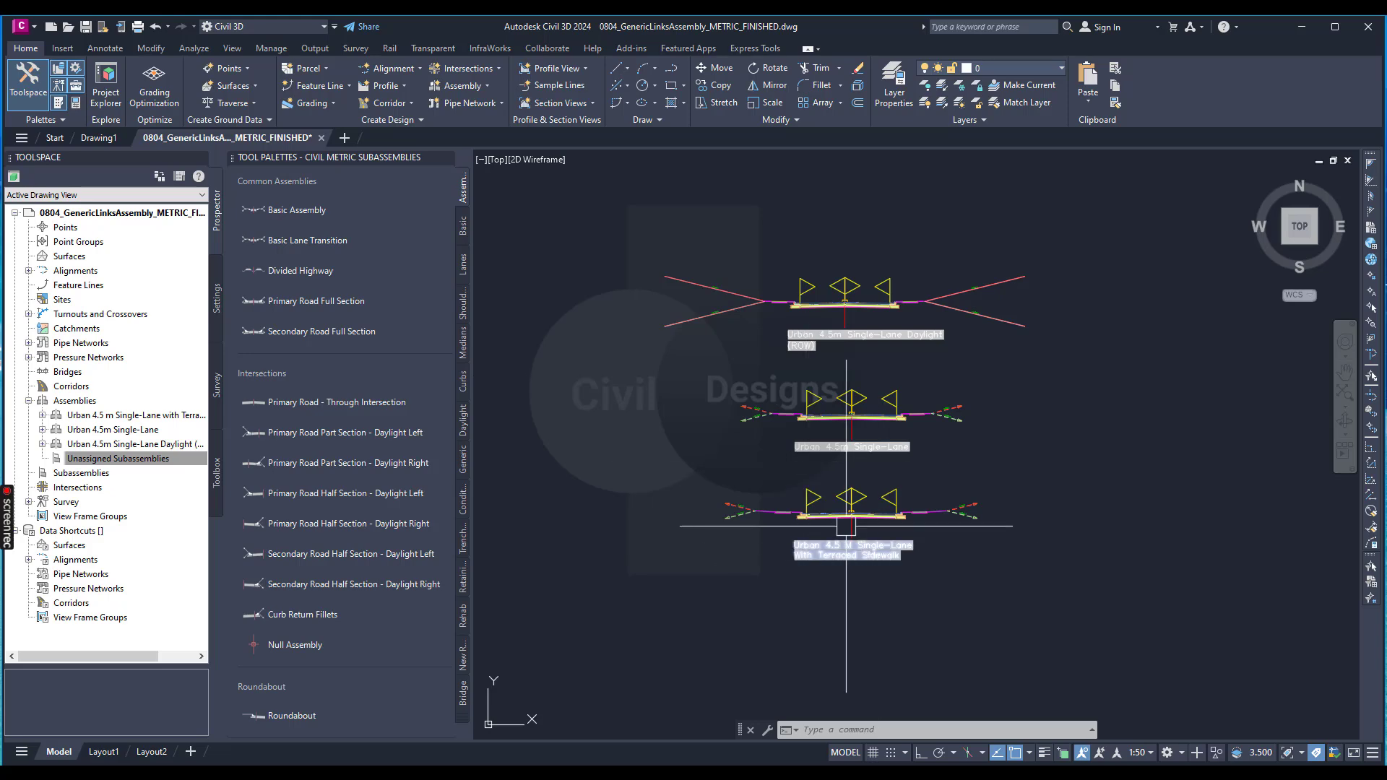
scroll(861, 542, up, 5)
click(879, 569)
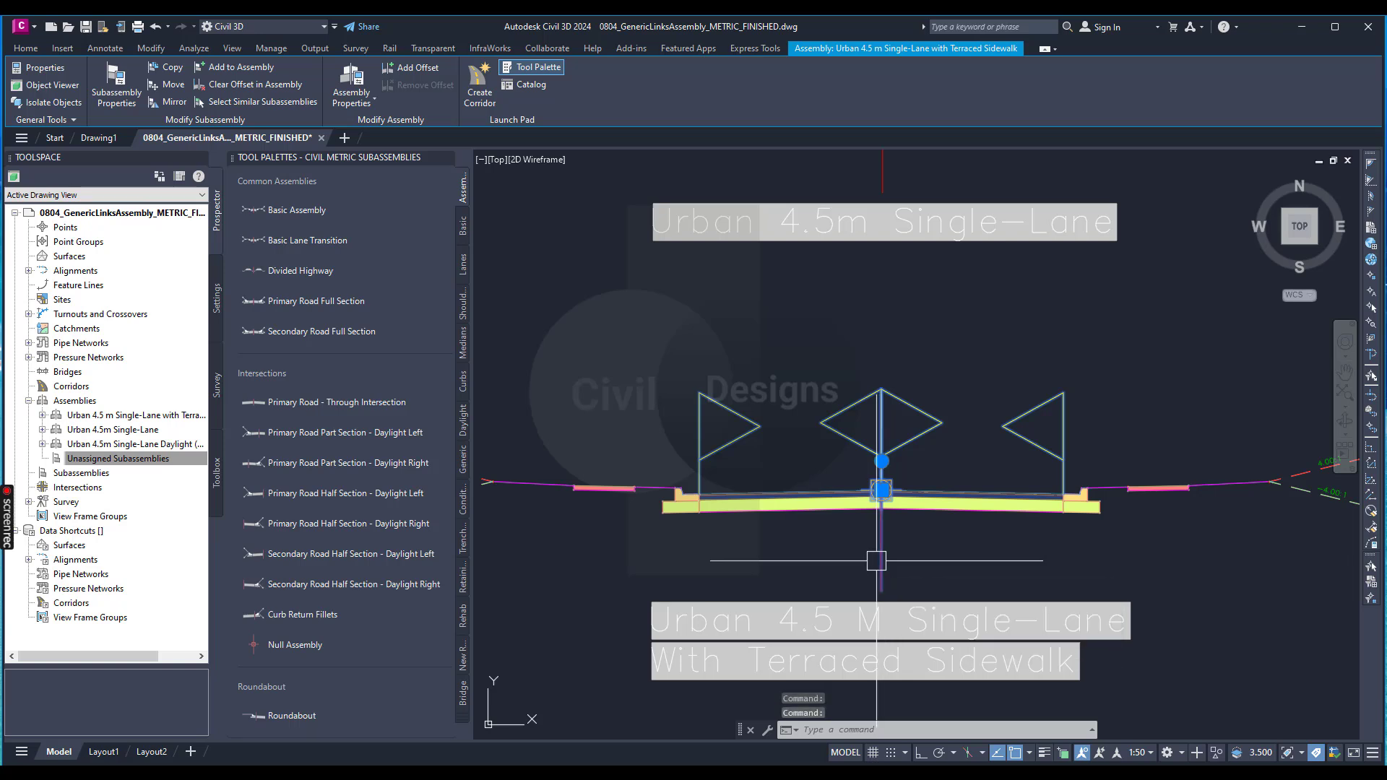
key(Escape)
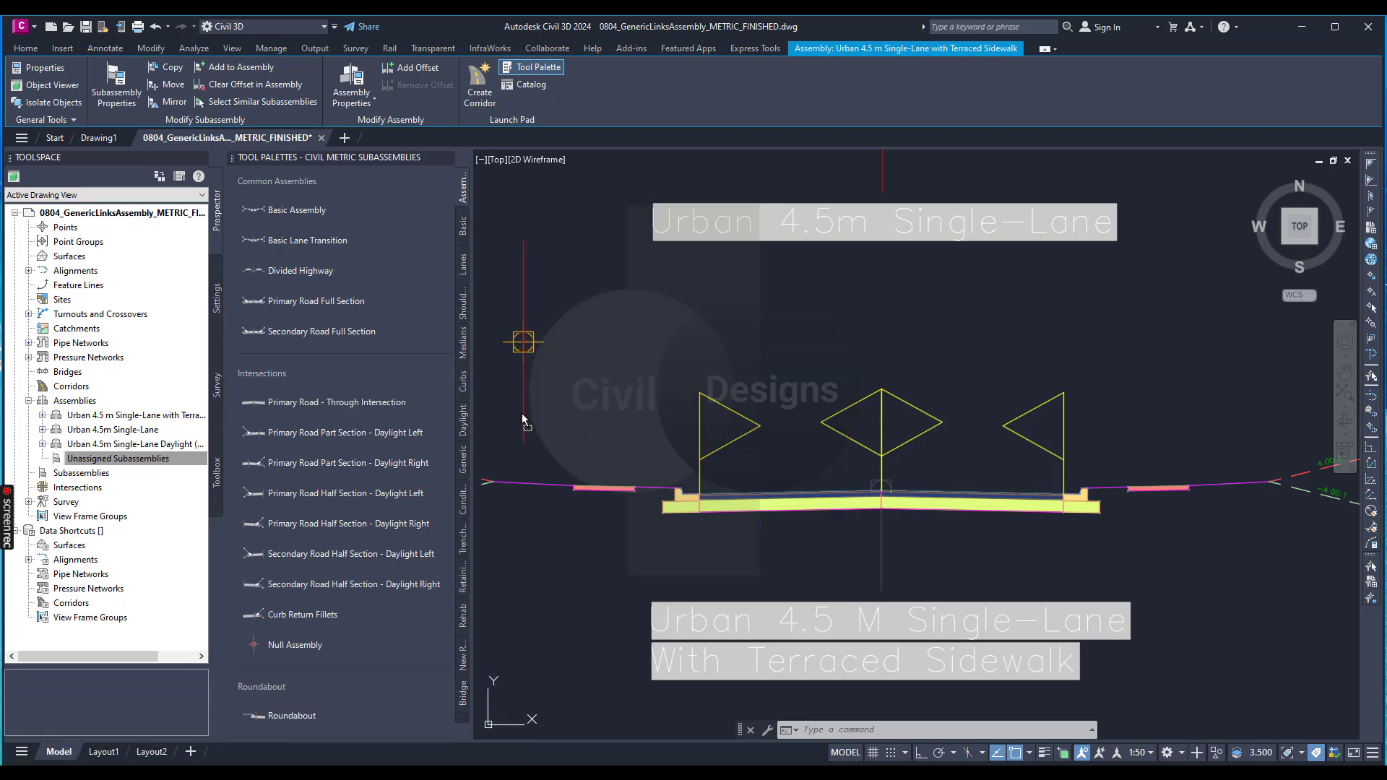
drag(521, 413, 359, 266)
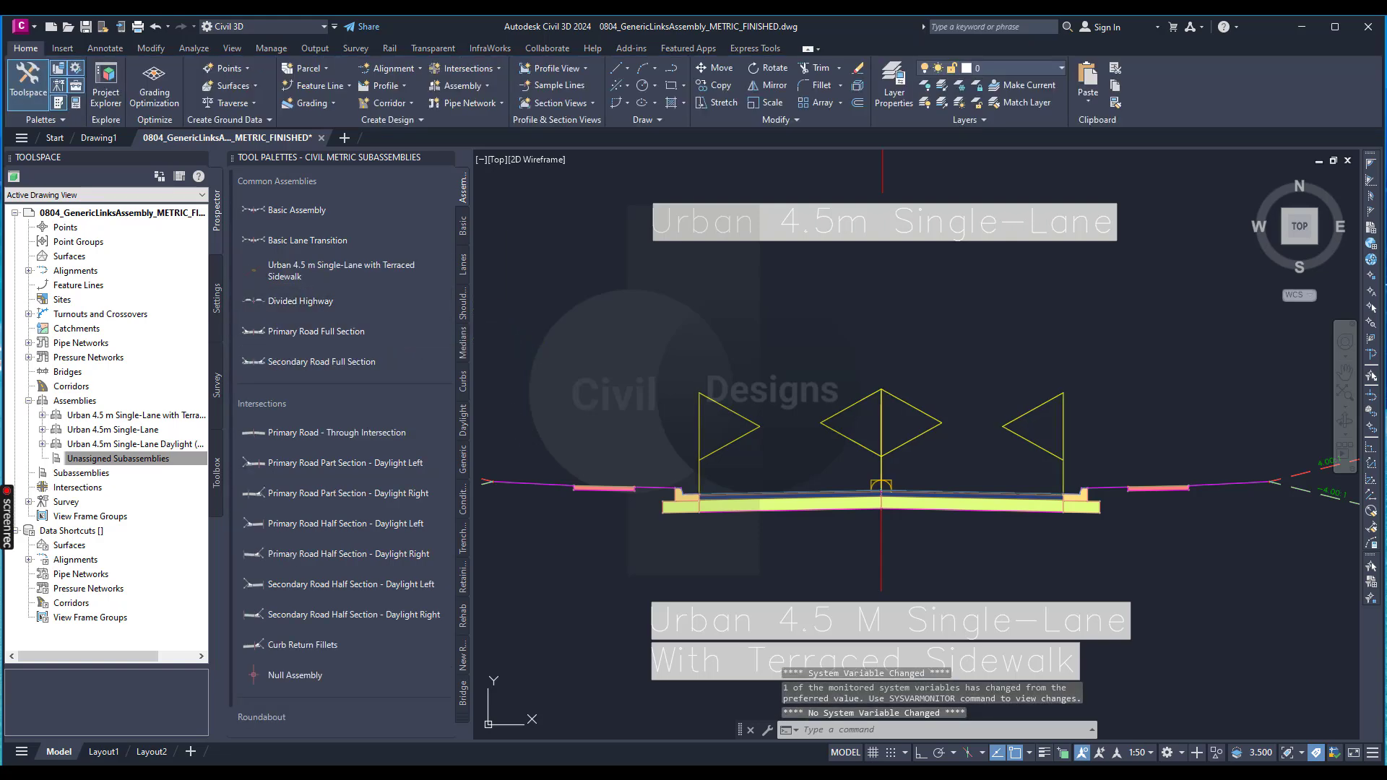
Step: Create a new tool palette named "My standard Assemblies"
scroll(696, 434, down, 6)
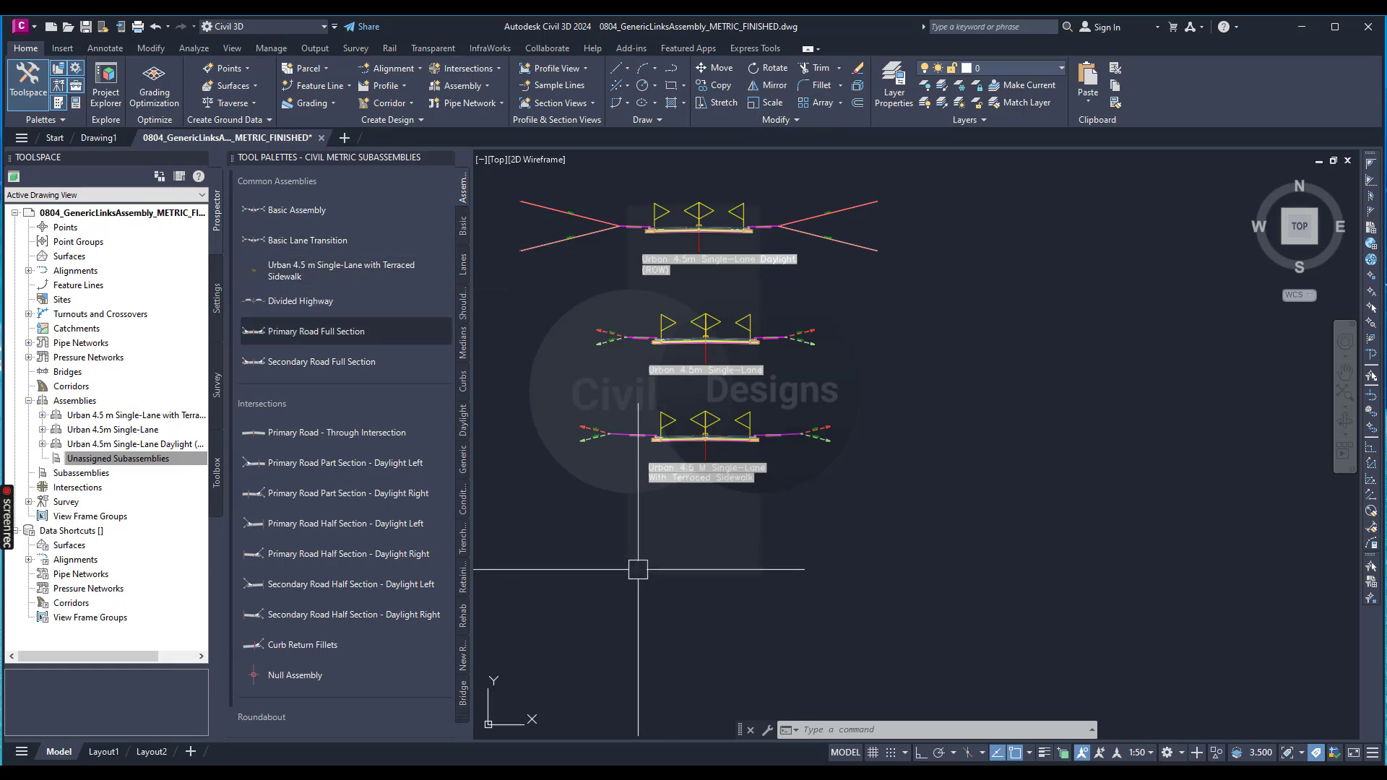
scroll(822, 507, down, 4)
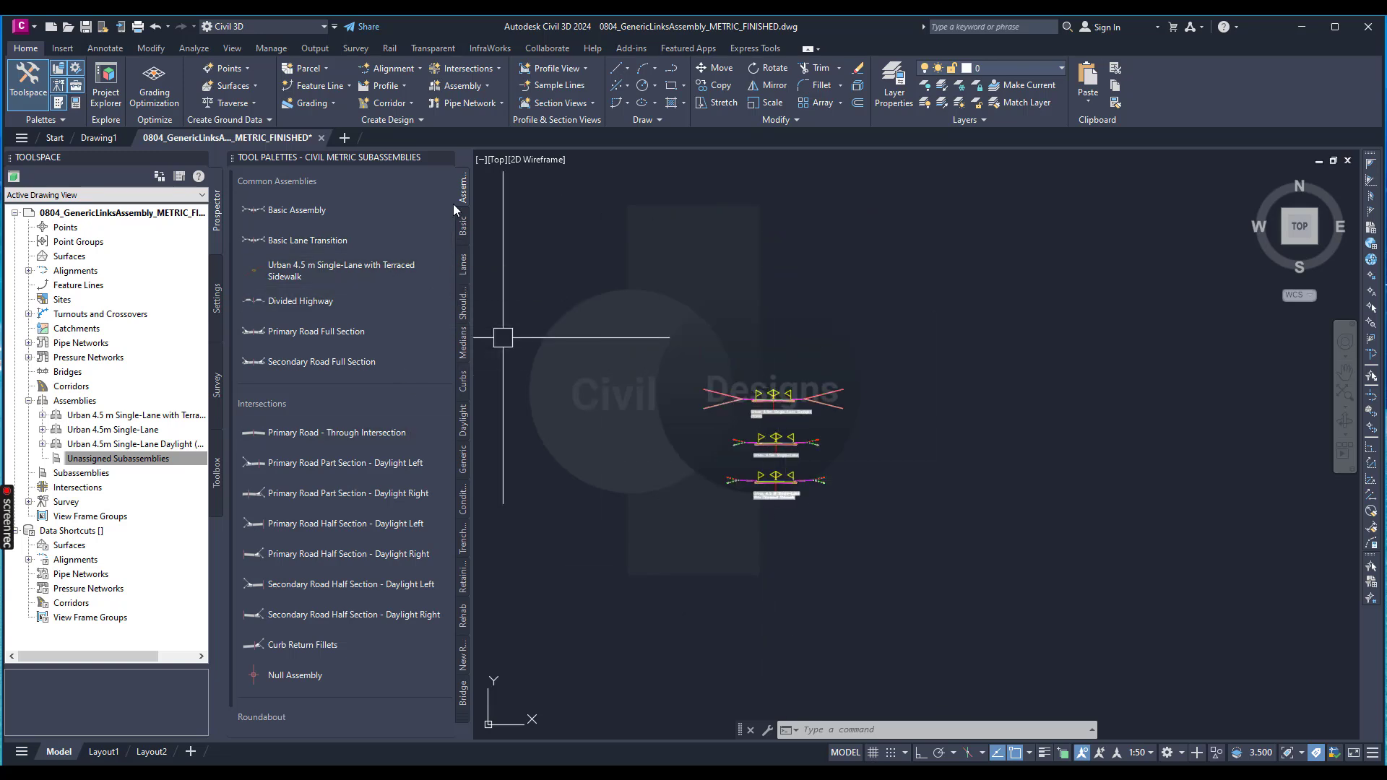
scroll(752, 416, up, 2)
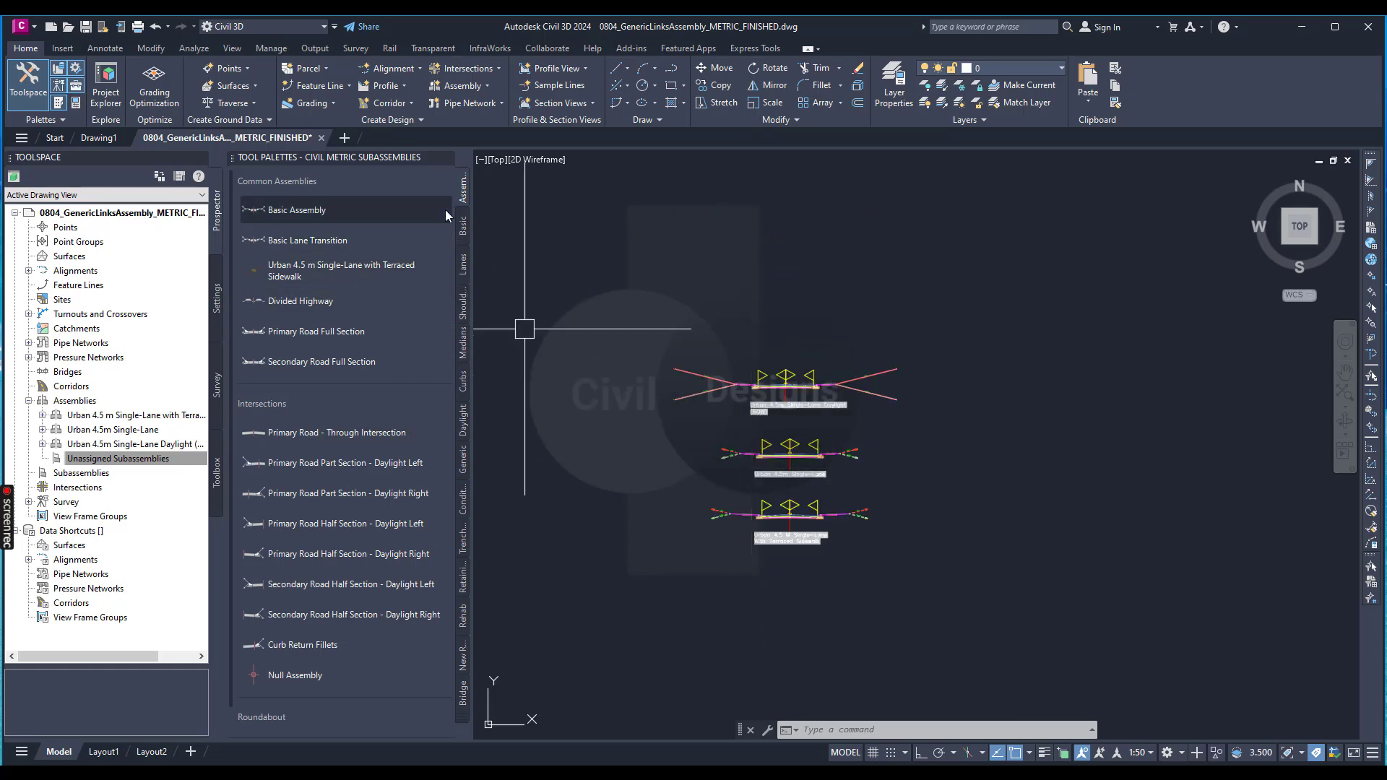
right_click(387, 158)
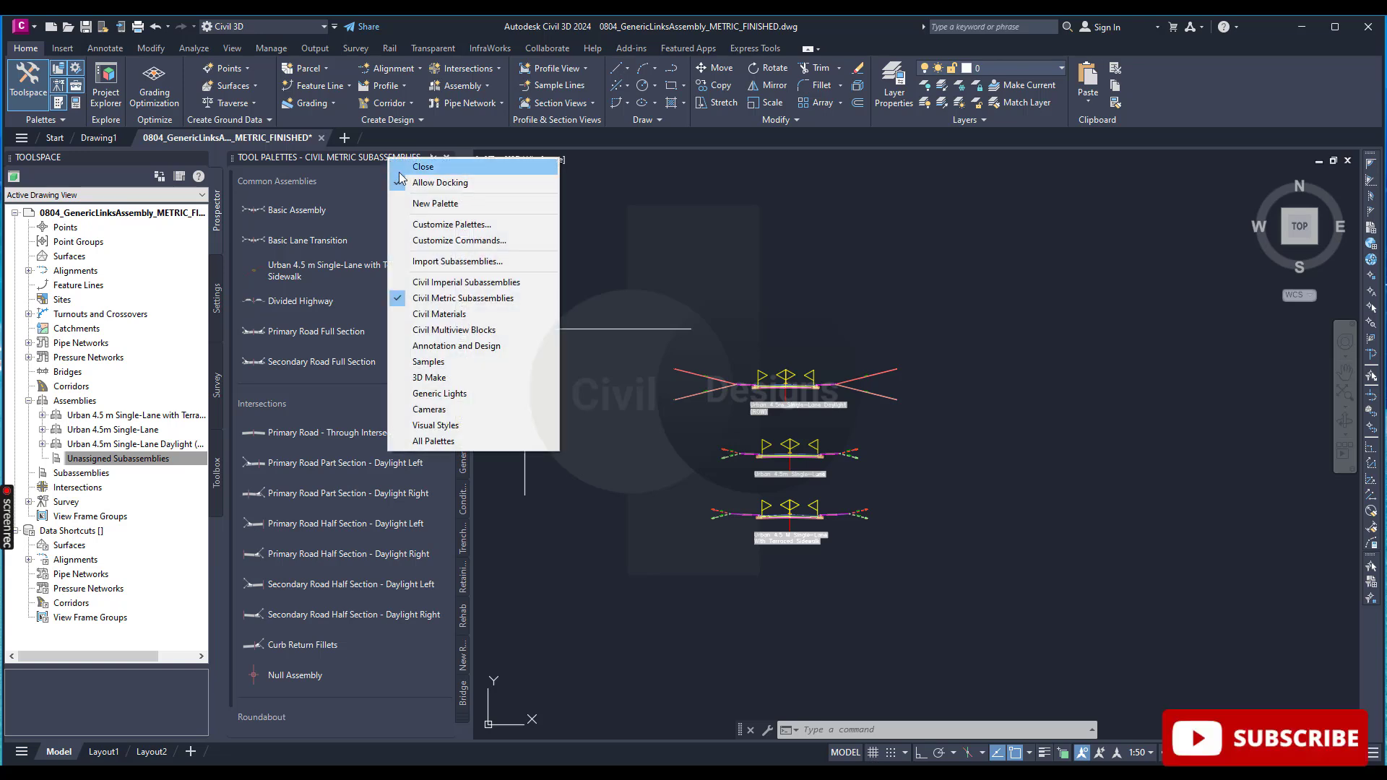
click(448, 205)
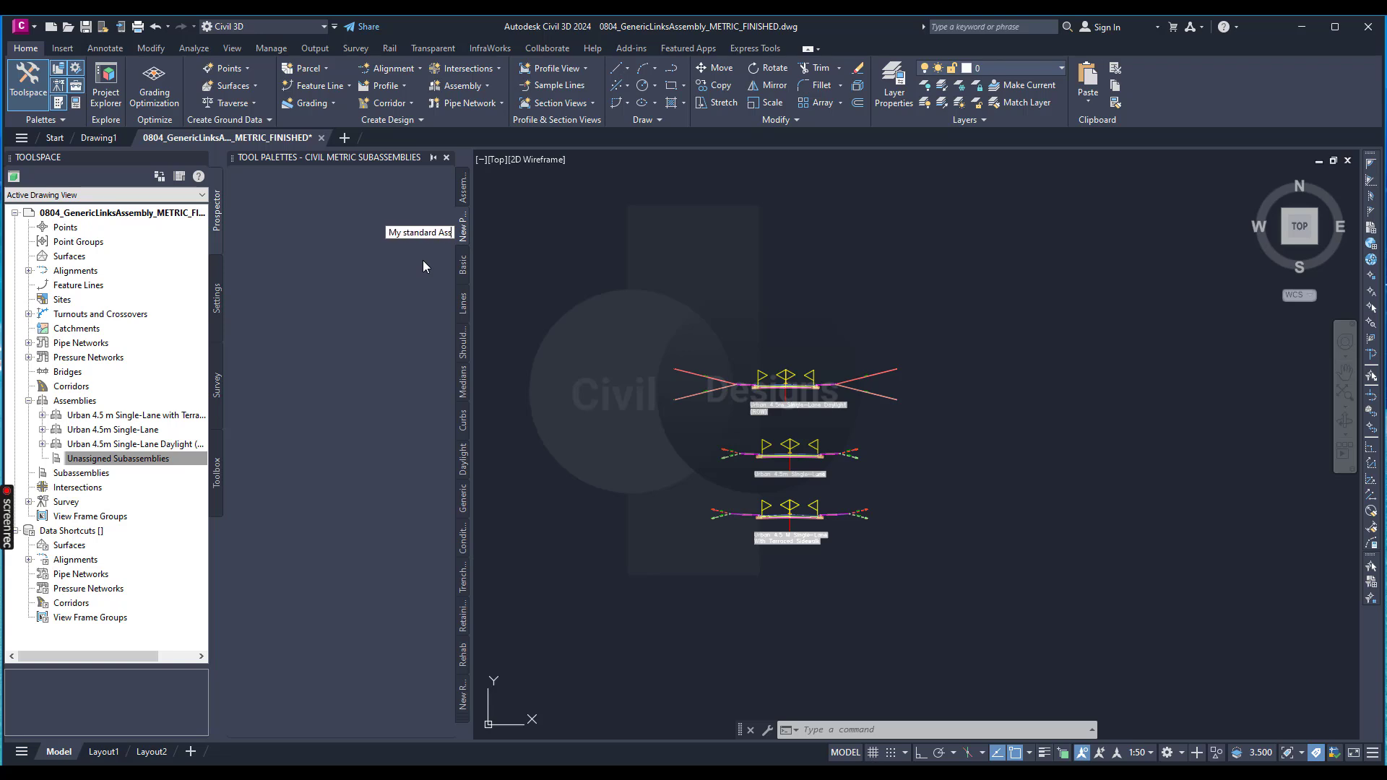
text(mblies)
key(Return)
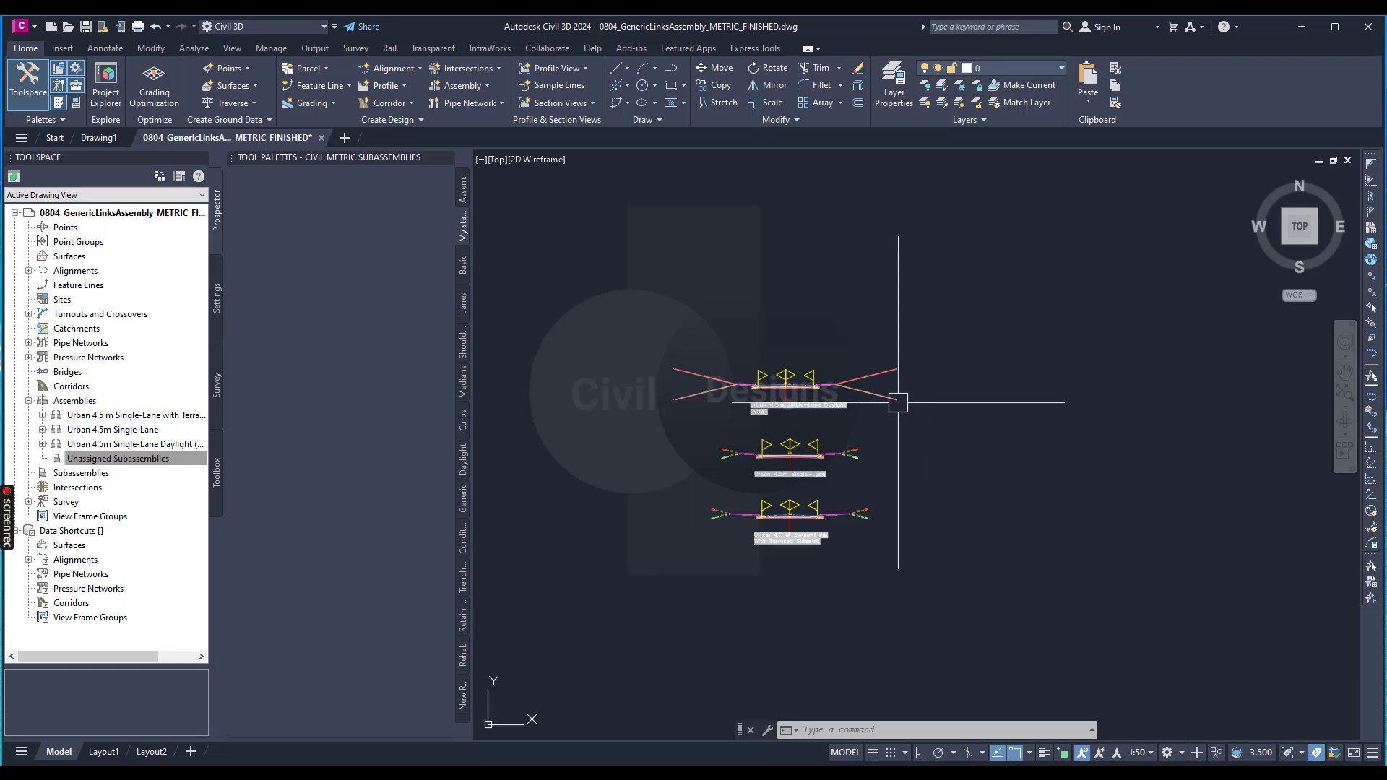
Step: Add the Urban 4.5m Single-Lane Daylight (ROW) assembly from the drawing to the My standard Assemblies palette
scroll(802, 401, up, 6)
click(740, 395)
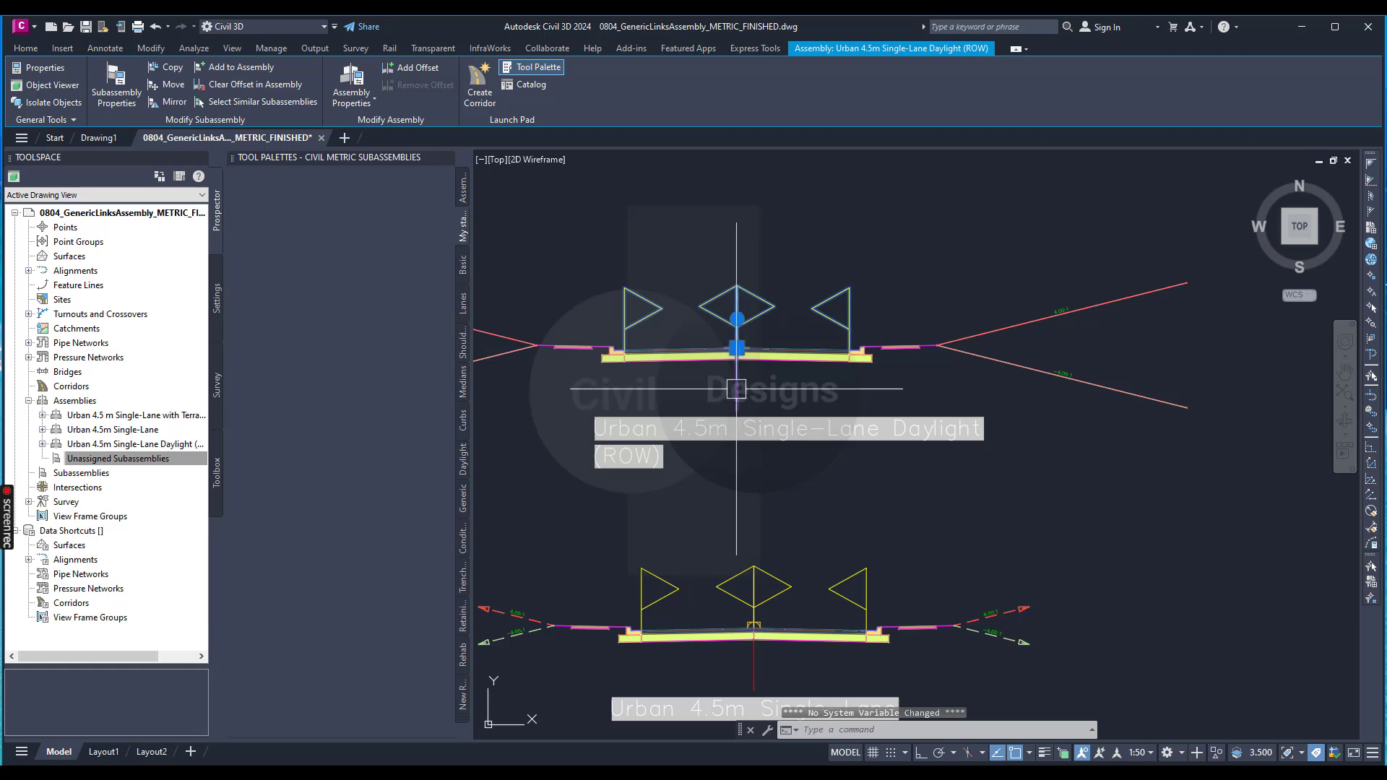
scroll(777, 368, down, 2)
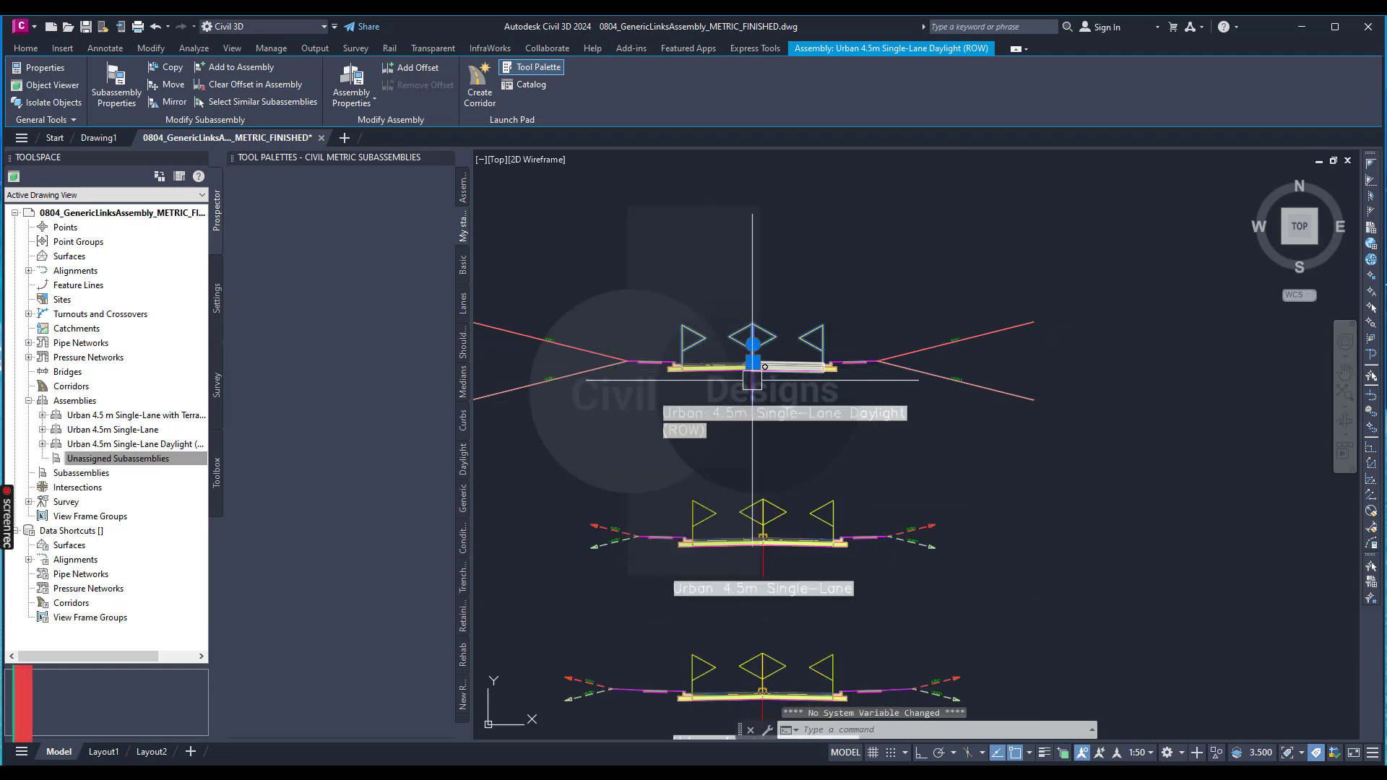
scroll(743, 375, up, 4)
key(Escape)
key(Escape)
drag(456, 379, 314, 280)
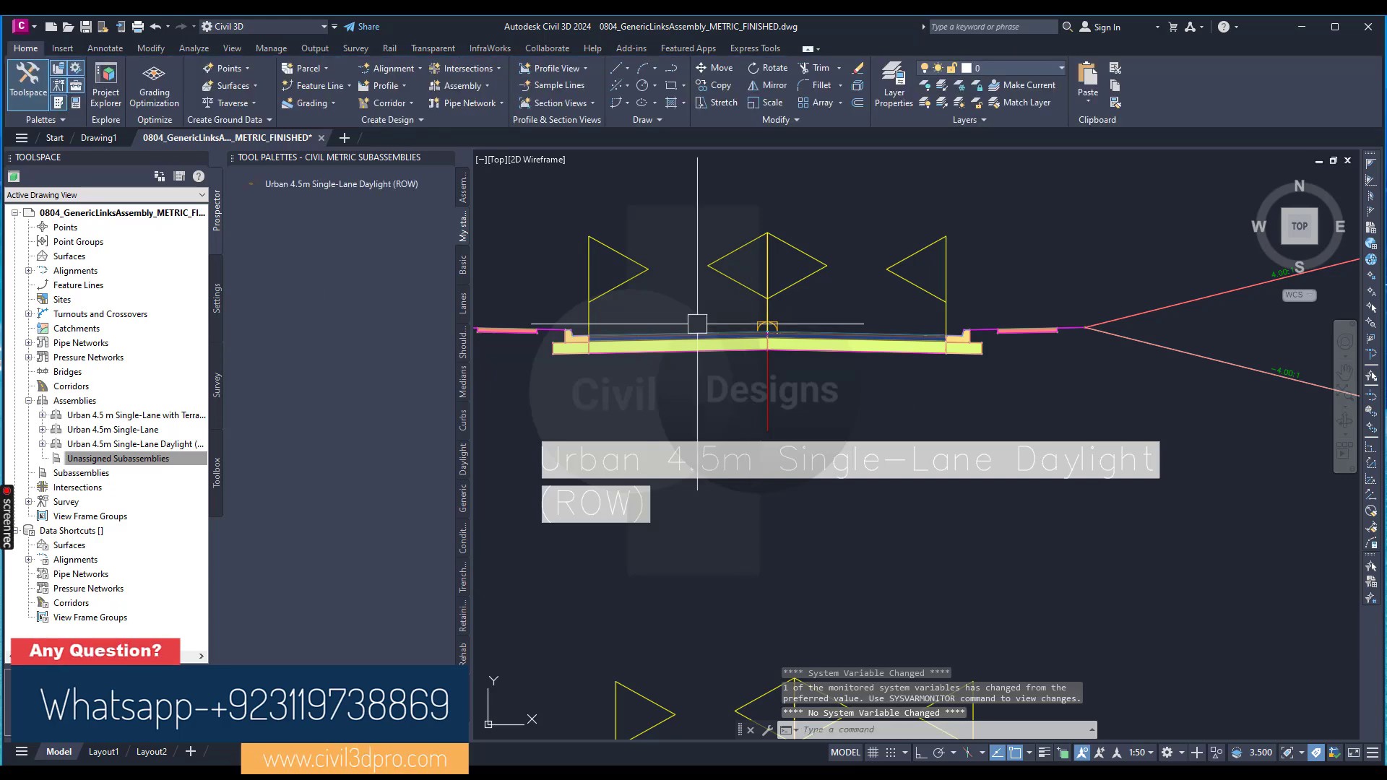
Step: Add the Urban 4.5m Single-Lane assembly from the drawing to the My standard Assemblies palette
scroll(717, 405, down, 3)
scroll(717, 422, up, 2)
key(Escape)
click(717, 421)
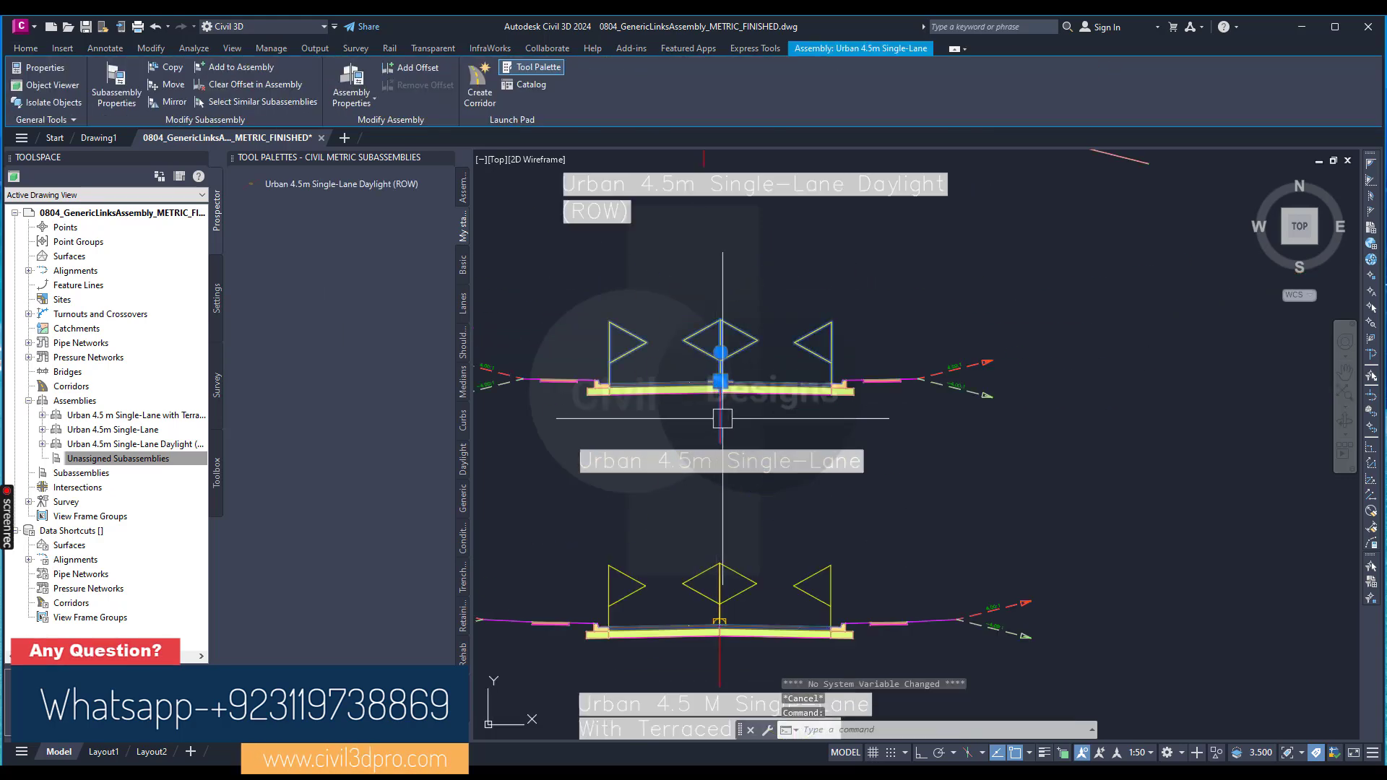
drag(282, 314, 297, 323)
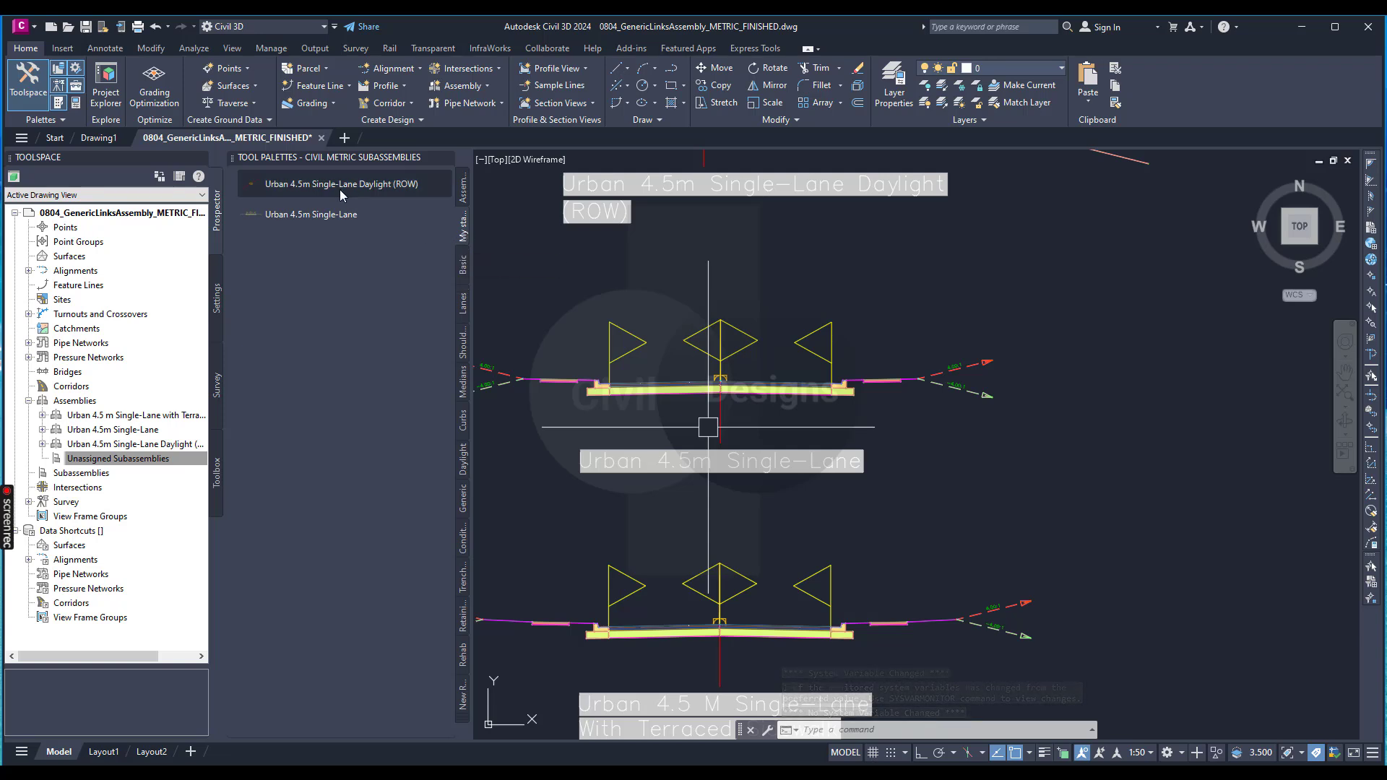
scroll(702, 338, down, 6)
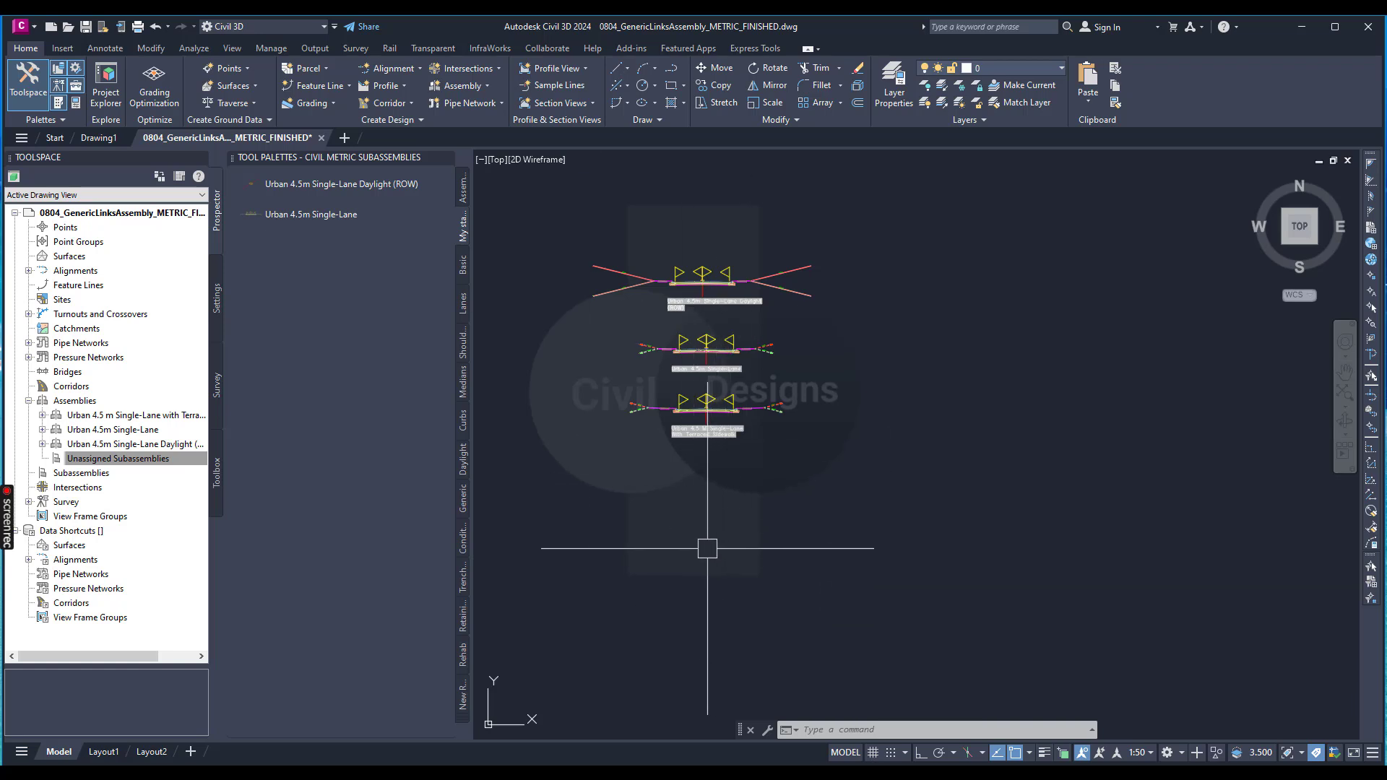
scroll(708, 401, up, 2)
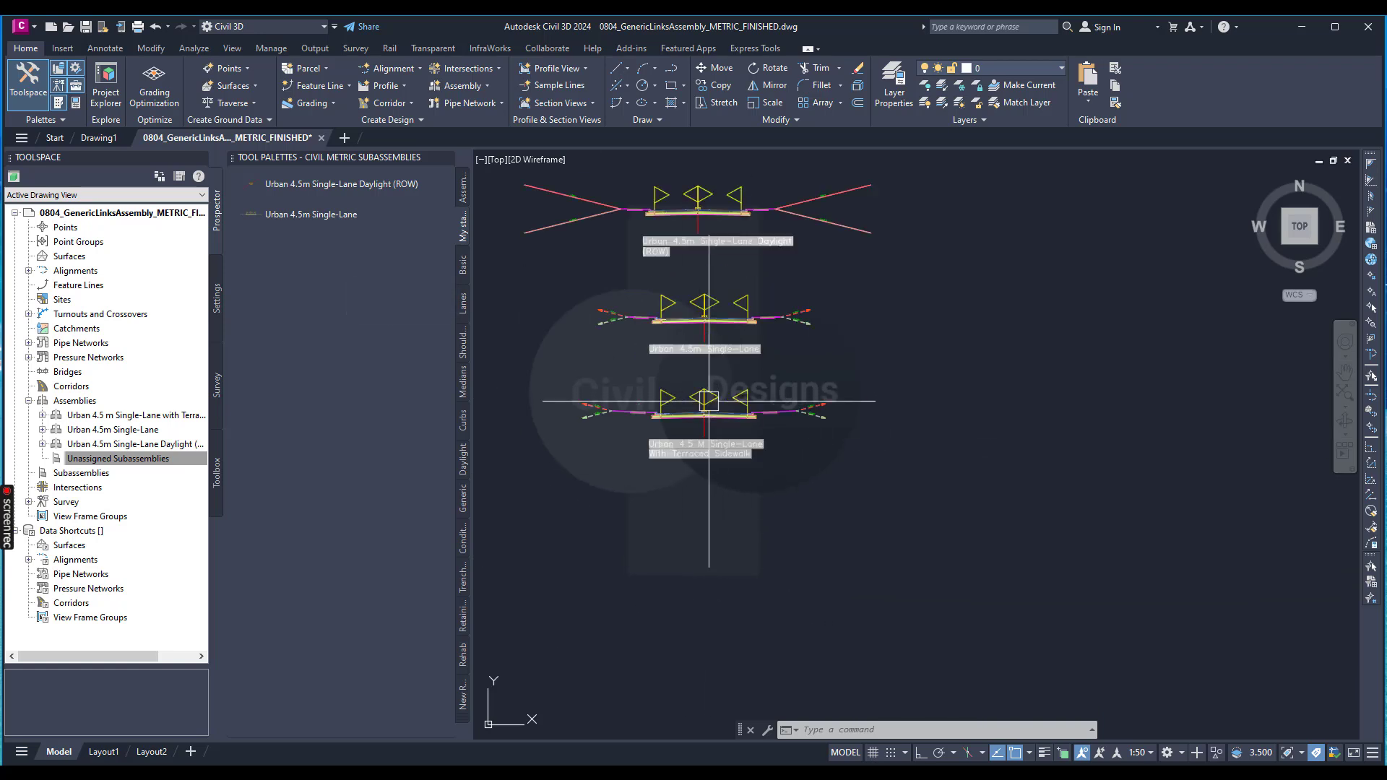
scroll(731, 476, down, 2)
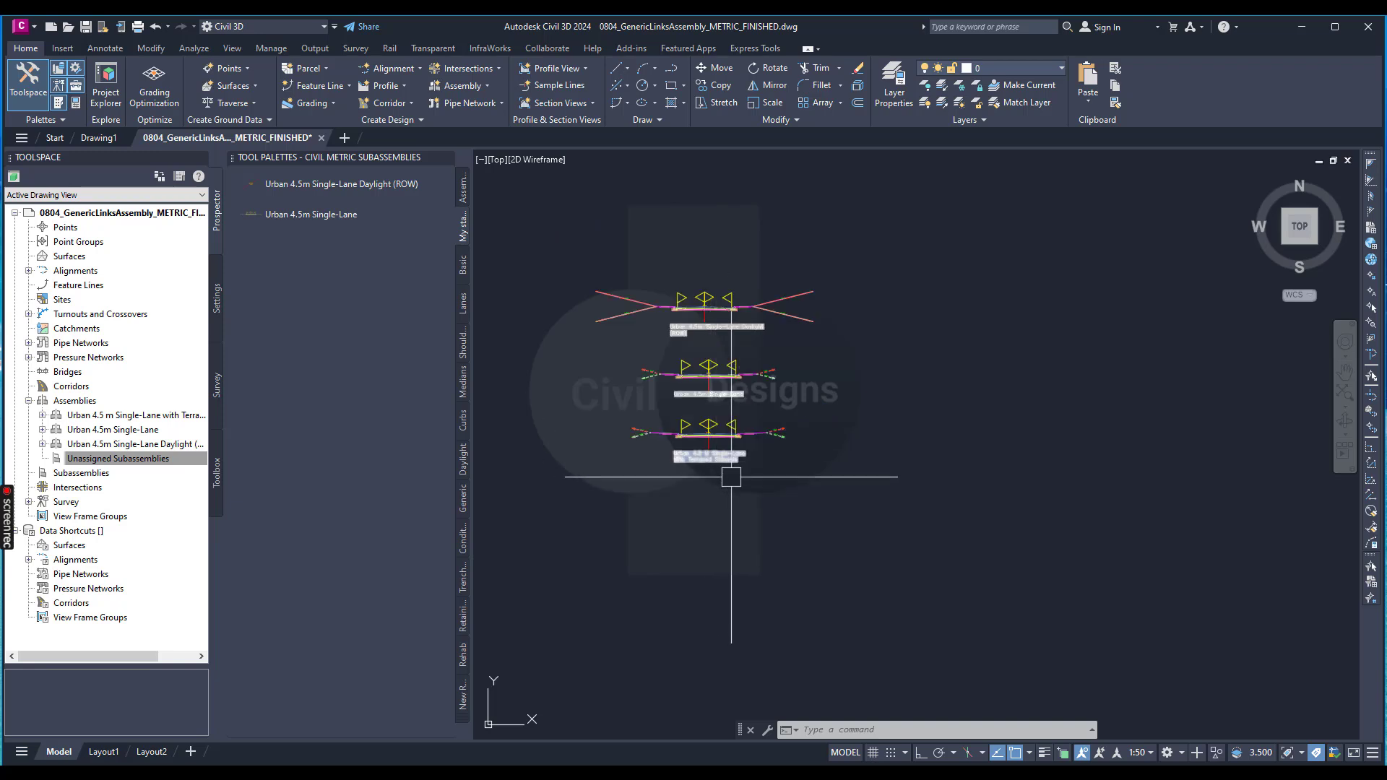
scroll(731, 477, up, 2)
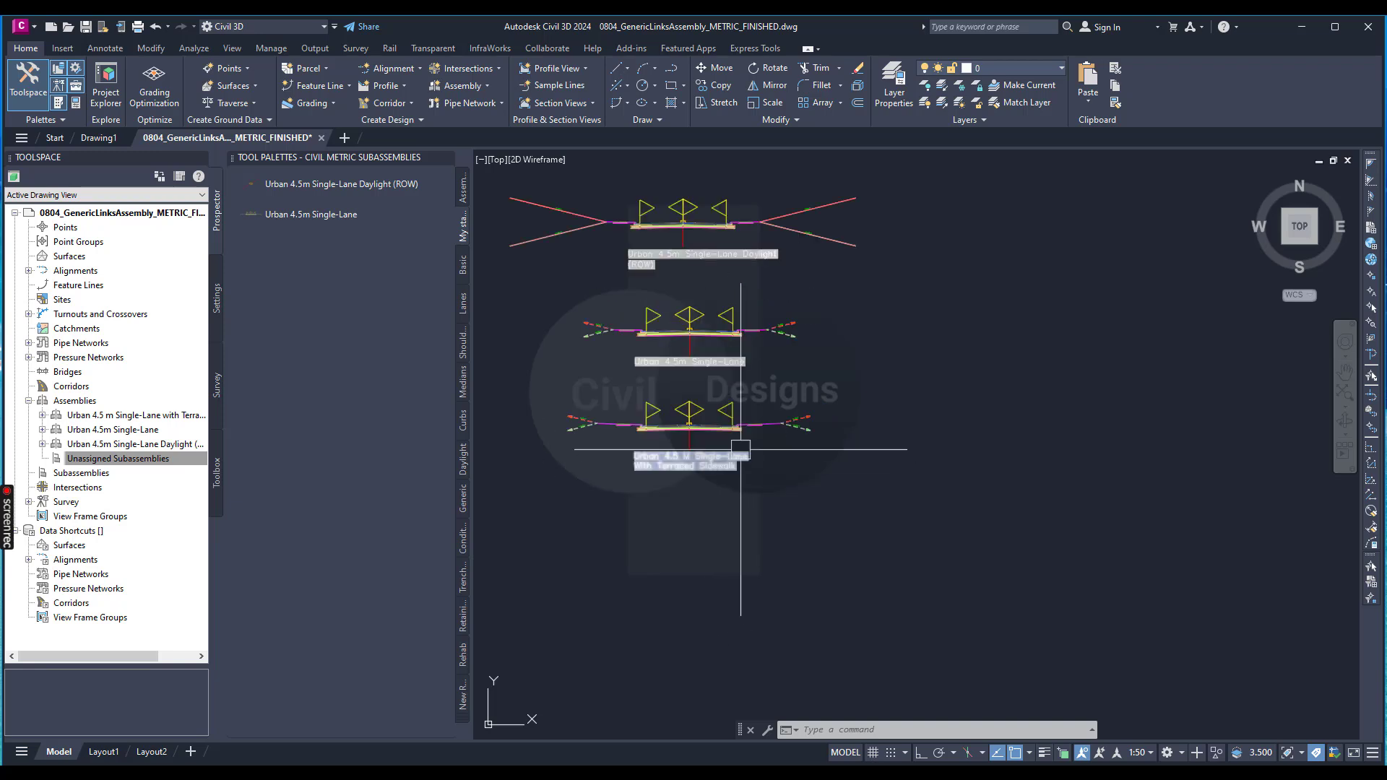
Step: Insert the Urban 4.5m Single-Lane assembly from the My standard Assemblies palette below the terraced sidewalk assembly and close the Event Viewer
click(311, 214)
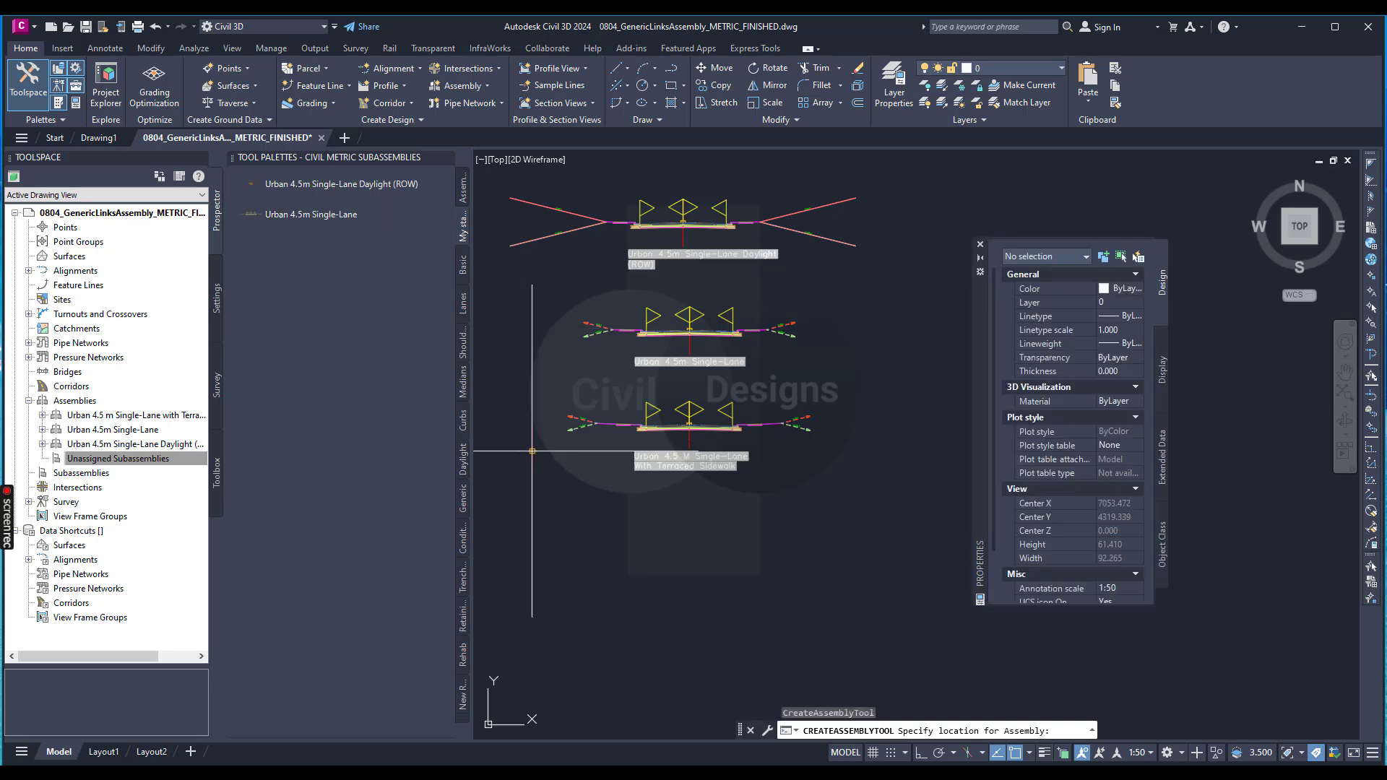
scroll(1069, 487, down, 3)
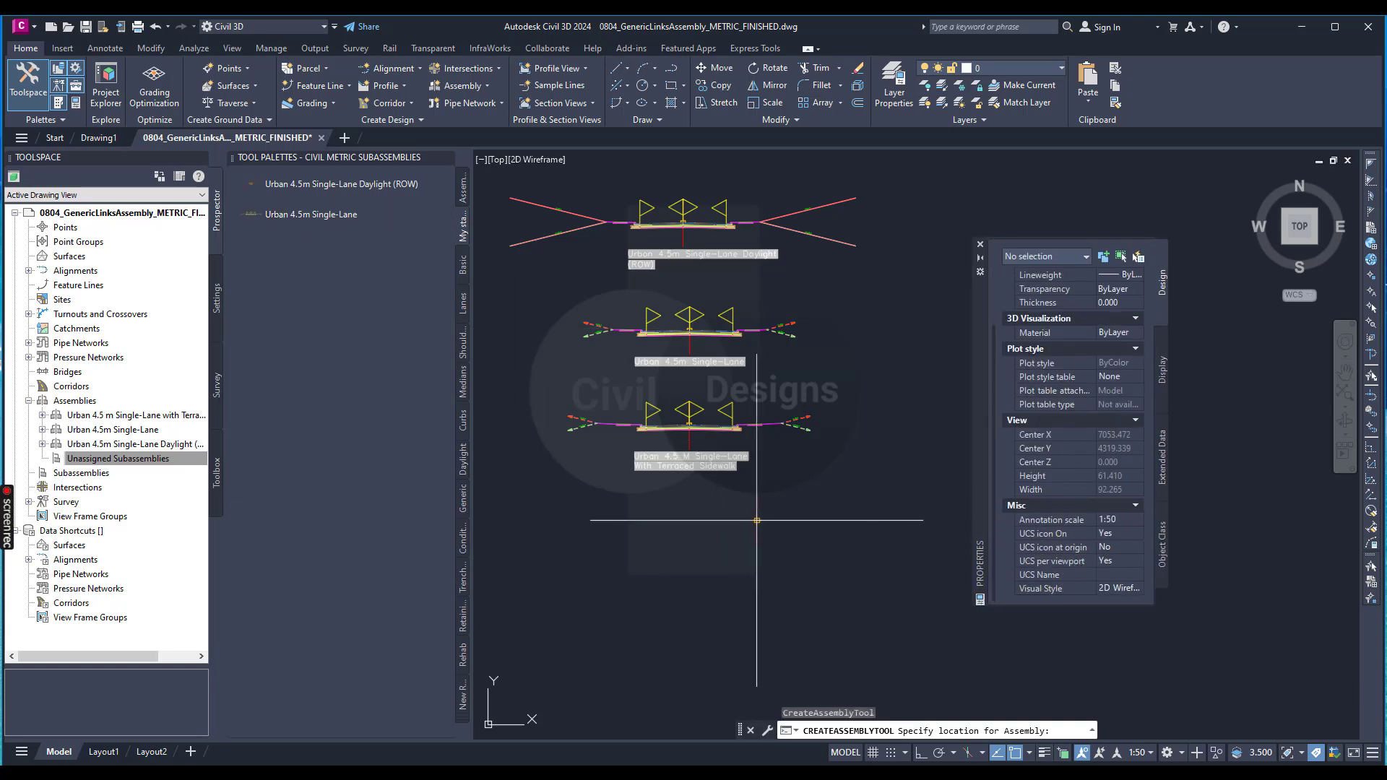
scroll(588, 357, down, 5)
scroll(618, 435, up, 5)
click(618, 436)
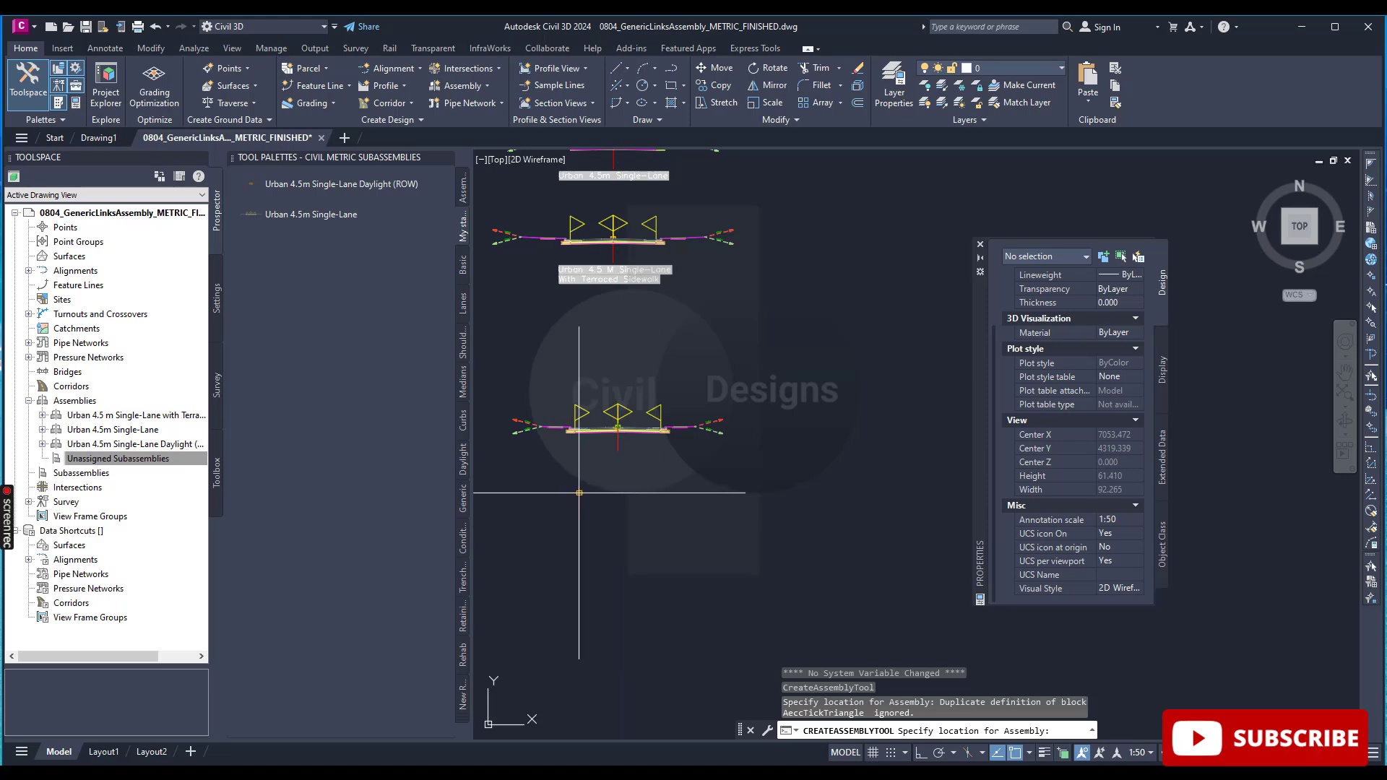
key(Escape)
scroll(528, 440, up, 4)
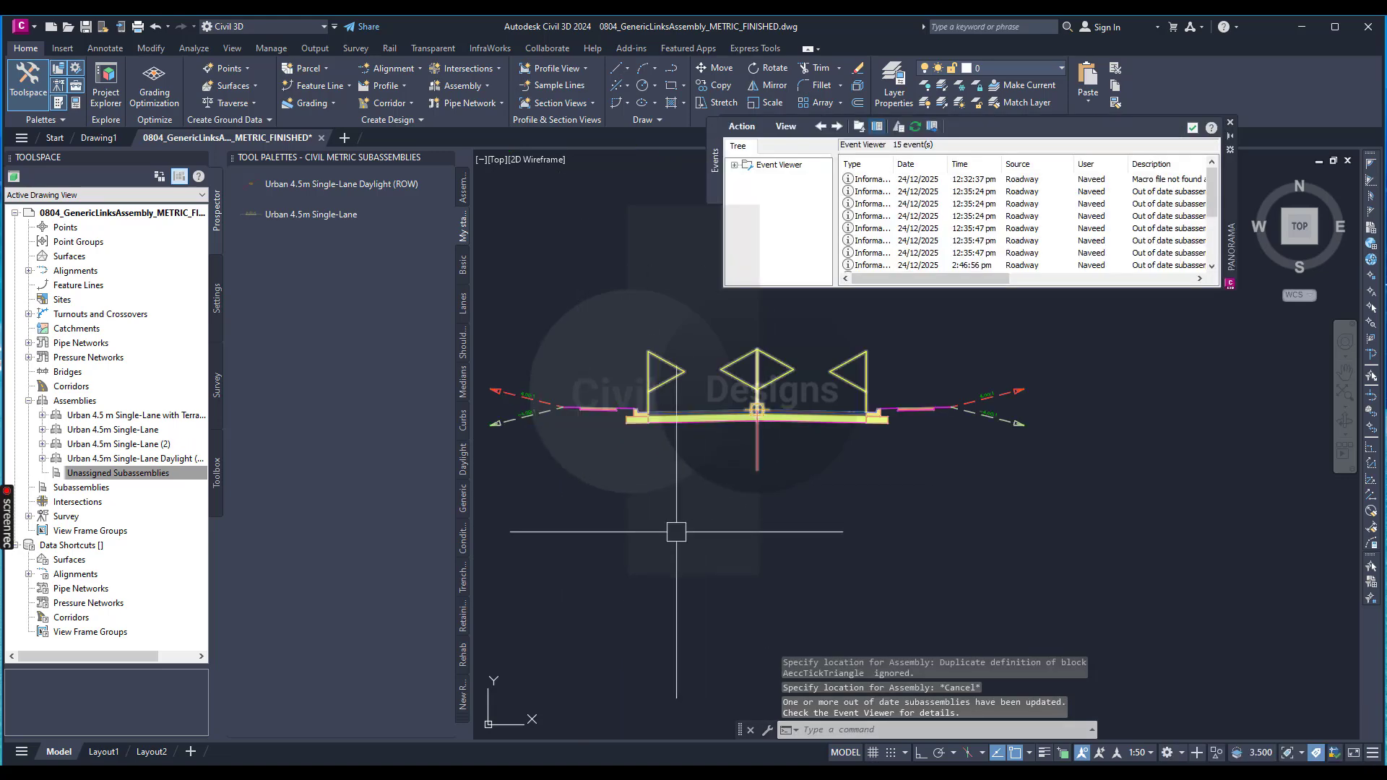
click(1230, 123)
scroll(759, 437, down, 4)
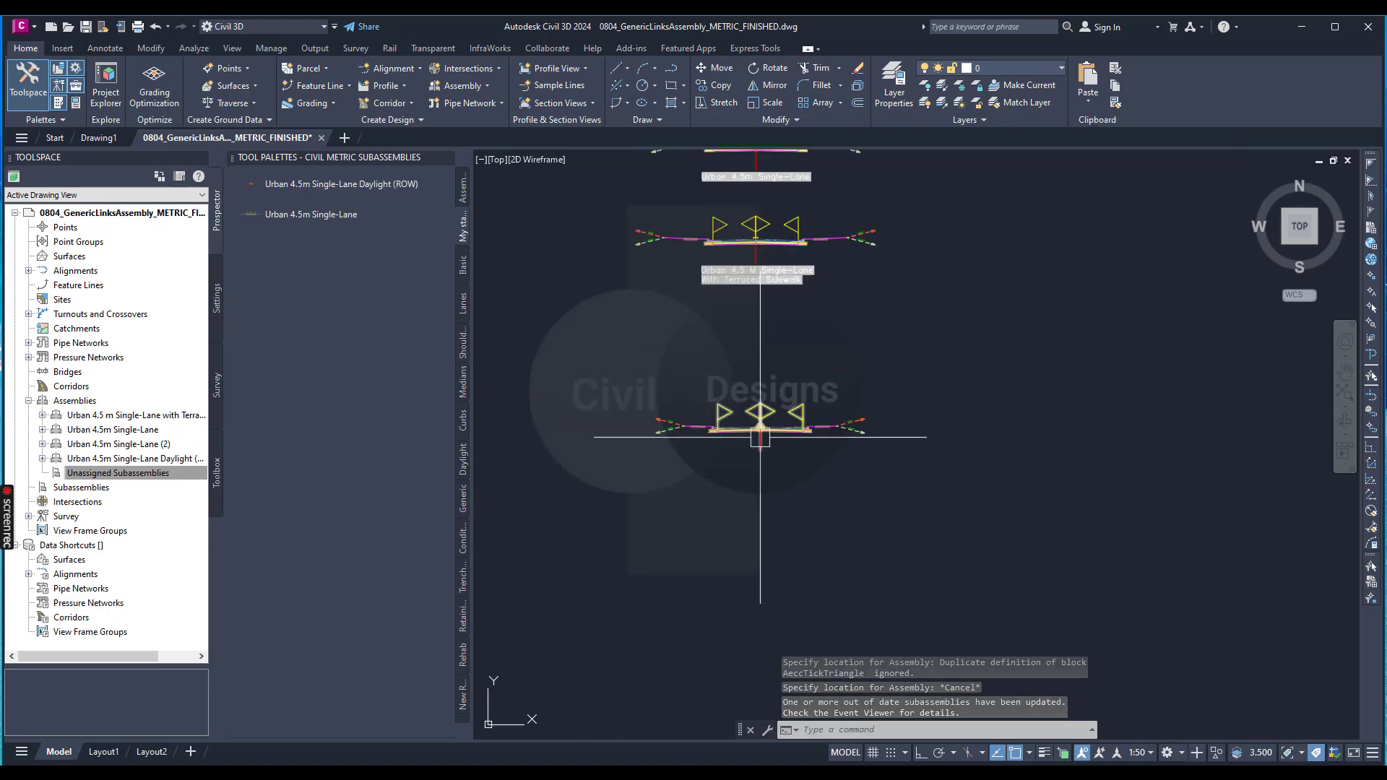
Step: Try to delete the left half of the inserted Urban 4.5m Single-Lane assembly with a crossing selection, and undo the deletion
scroll(744, 453, up, 4)
scroll(716, 419, up, 4)
scroll(766, 416, down, 4)
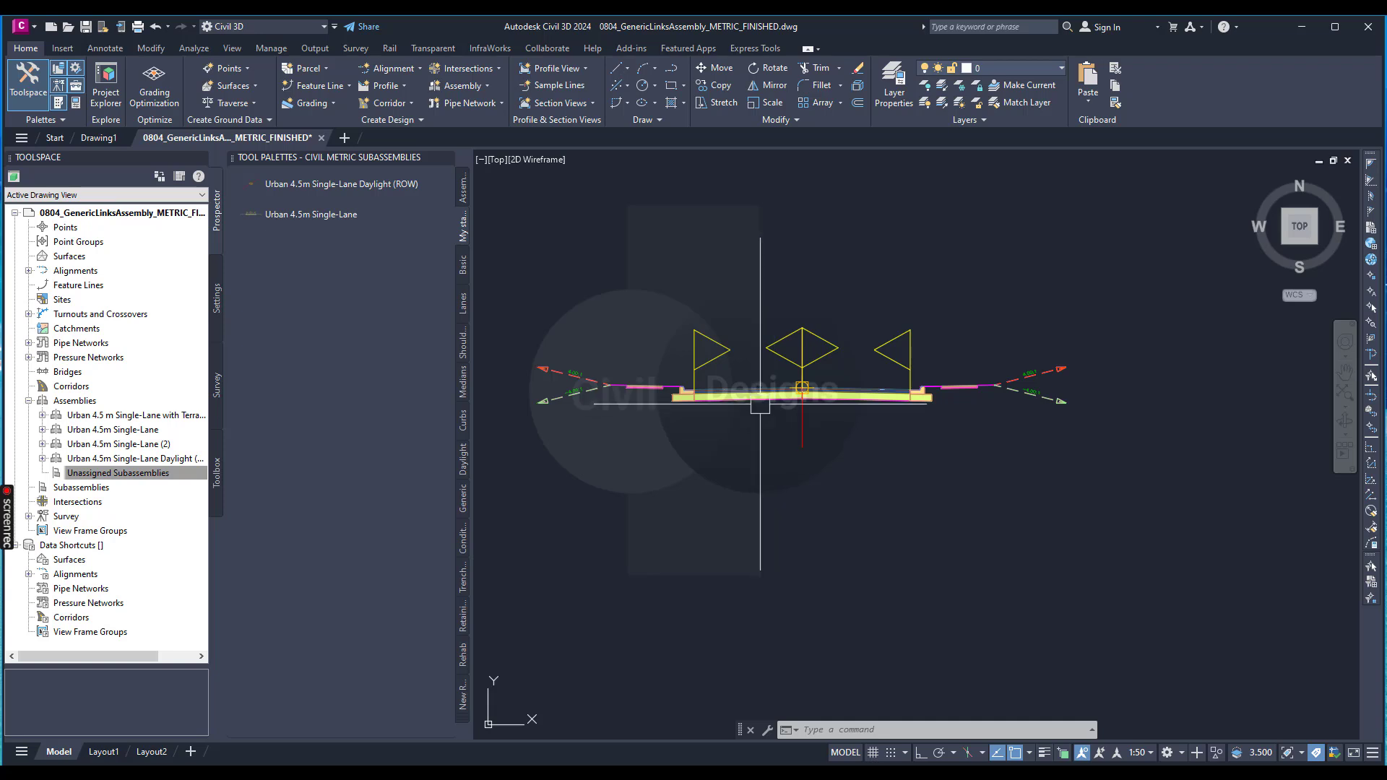
scroll(774, 419, up, 2)
scroll(741, 354, up, 2)
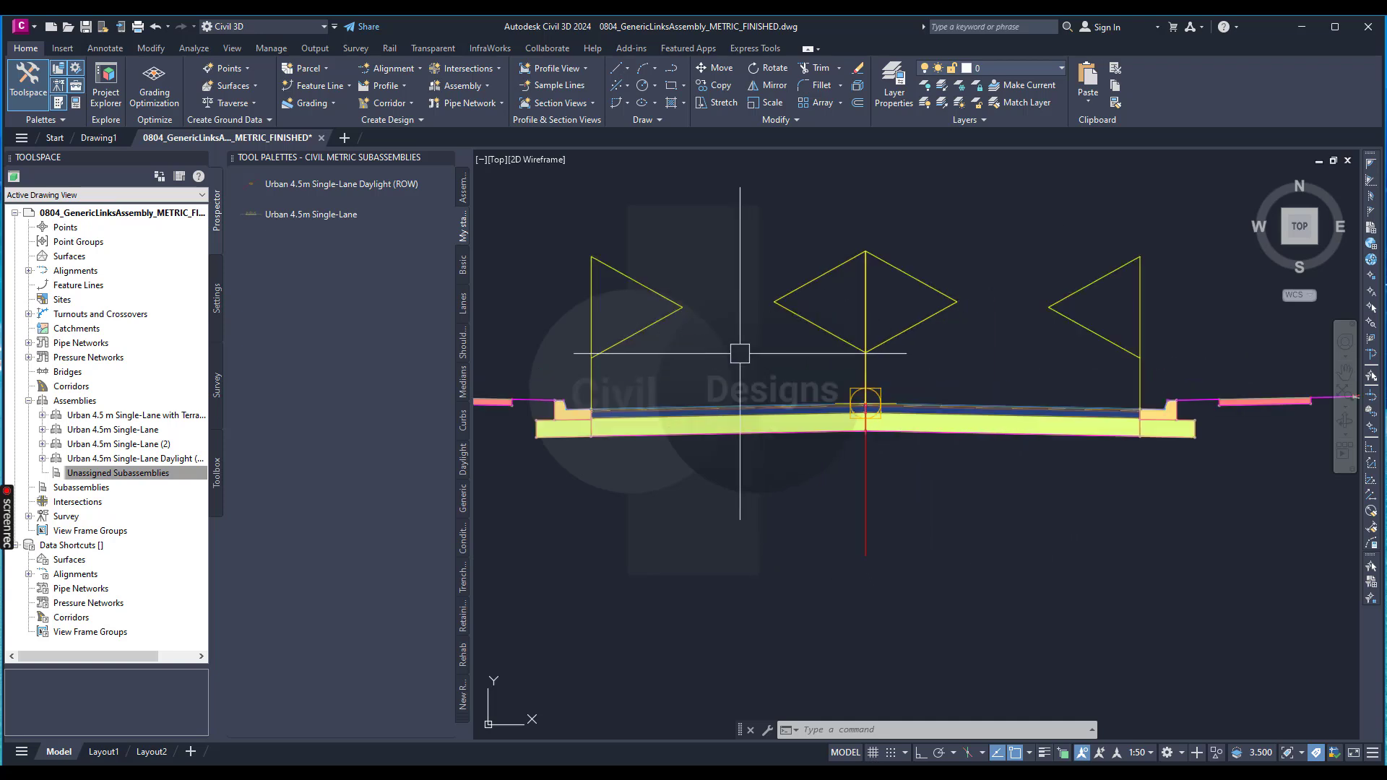
scroll(747, 345, down, 4)
click(747, 345)
click(588, 445)
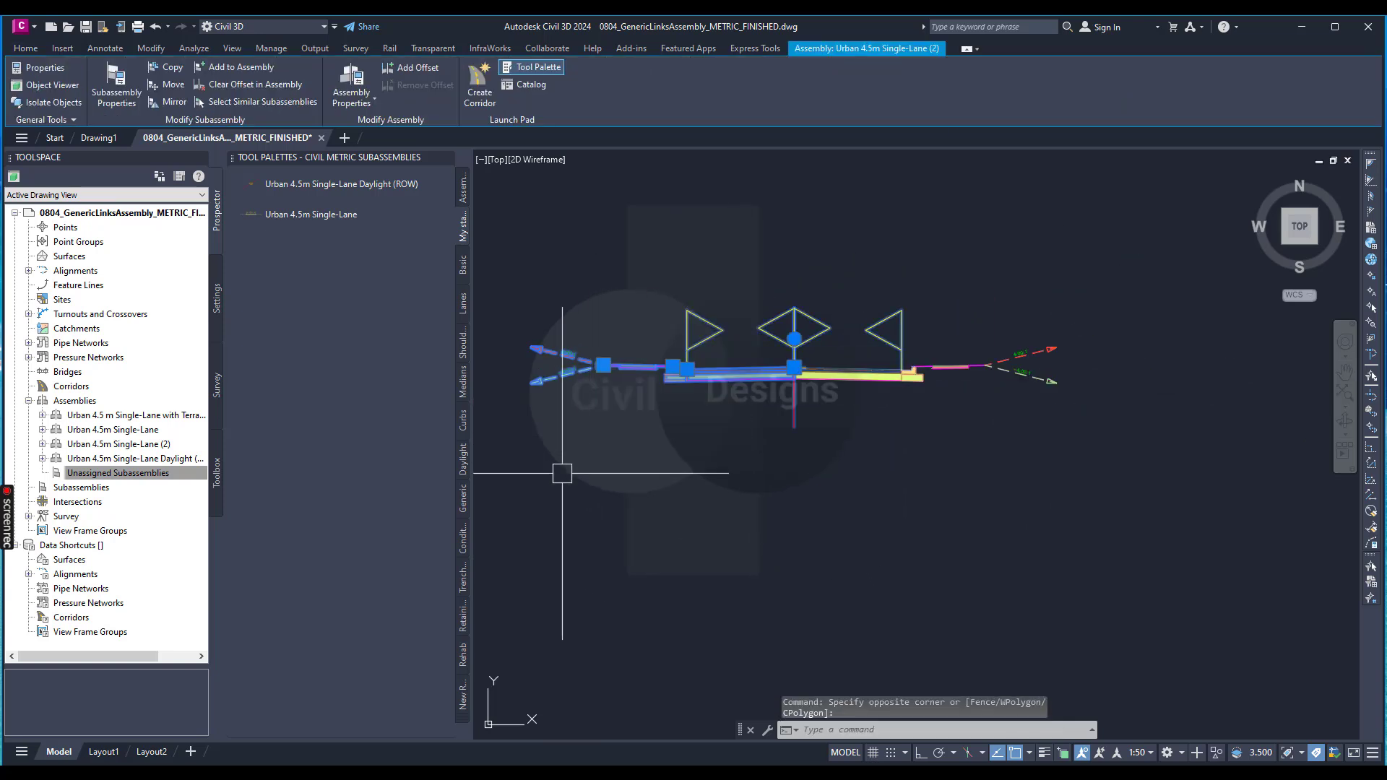
key(Delete)
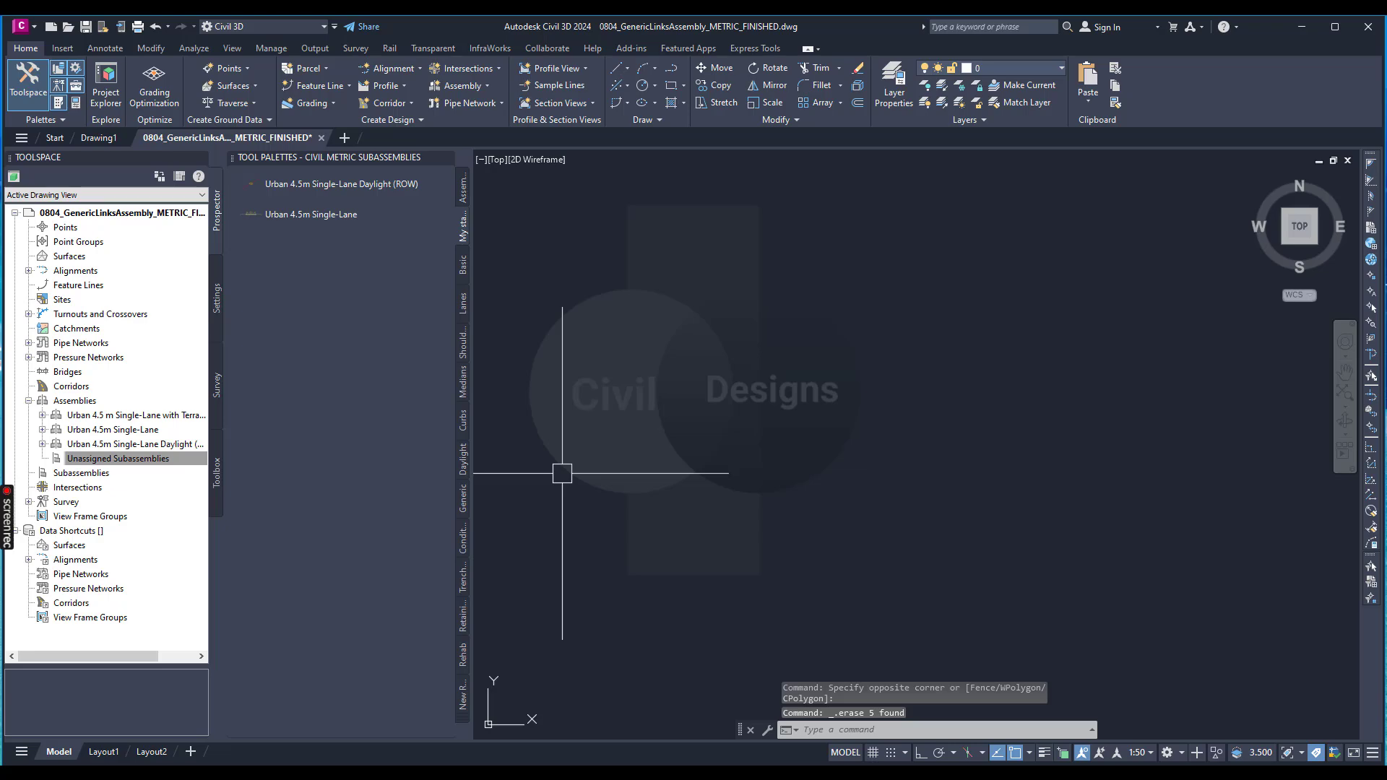
key(ctrl+z)
Step: Delete the daylight and sidewalk subassemblies on the left side of the inserted assembly, keeping the assembly baseline
click(597, 368)
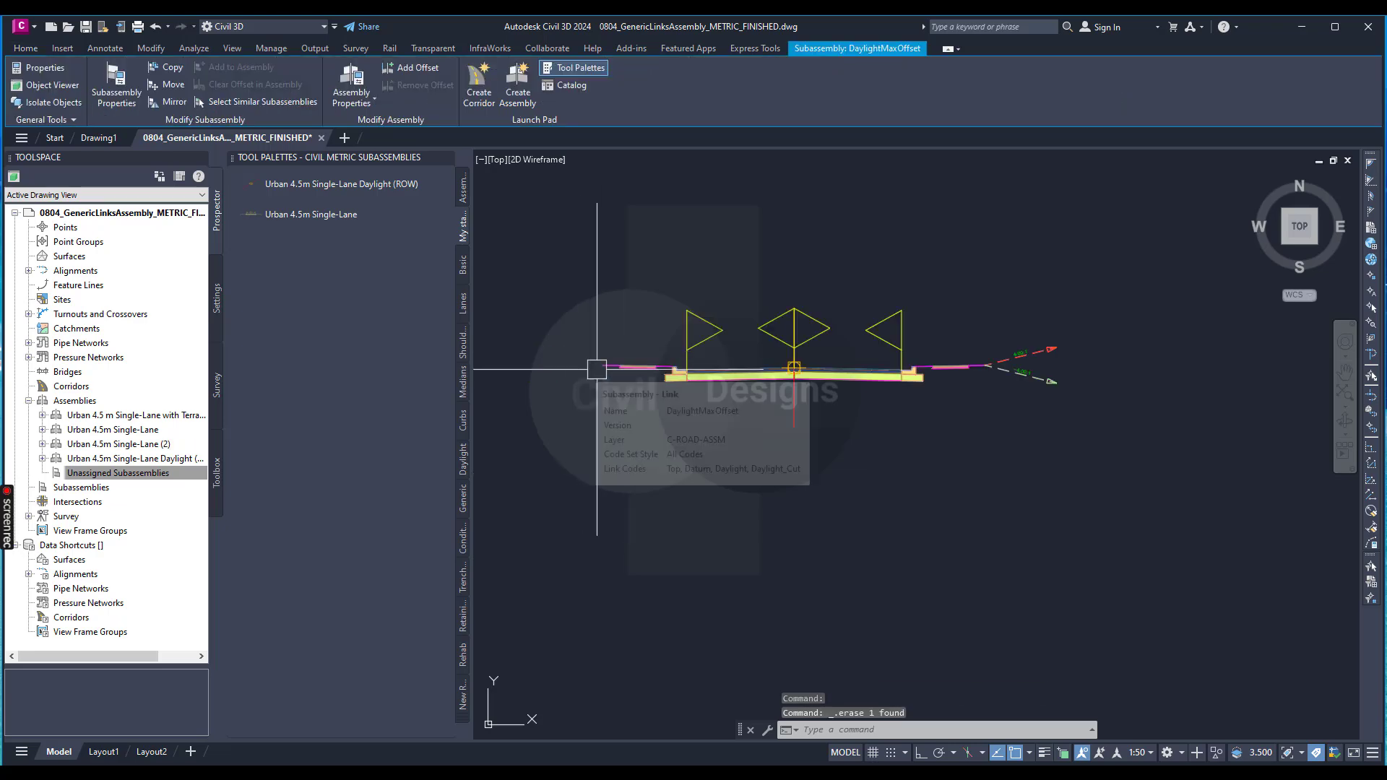
key(Escape)
click(675, 375)
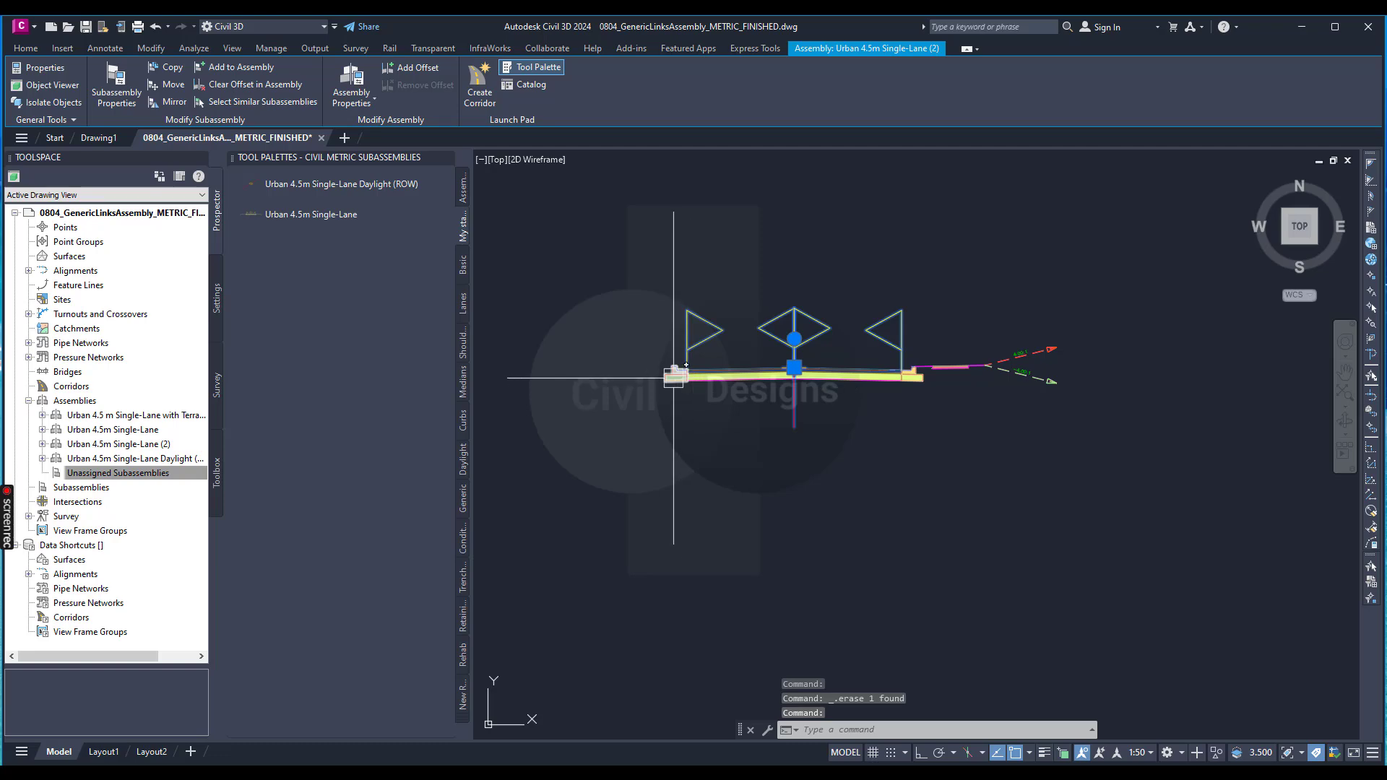
key(Delete)
key(ctrl+z)
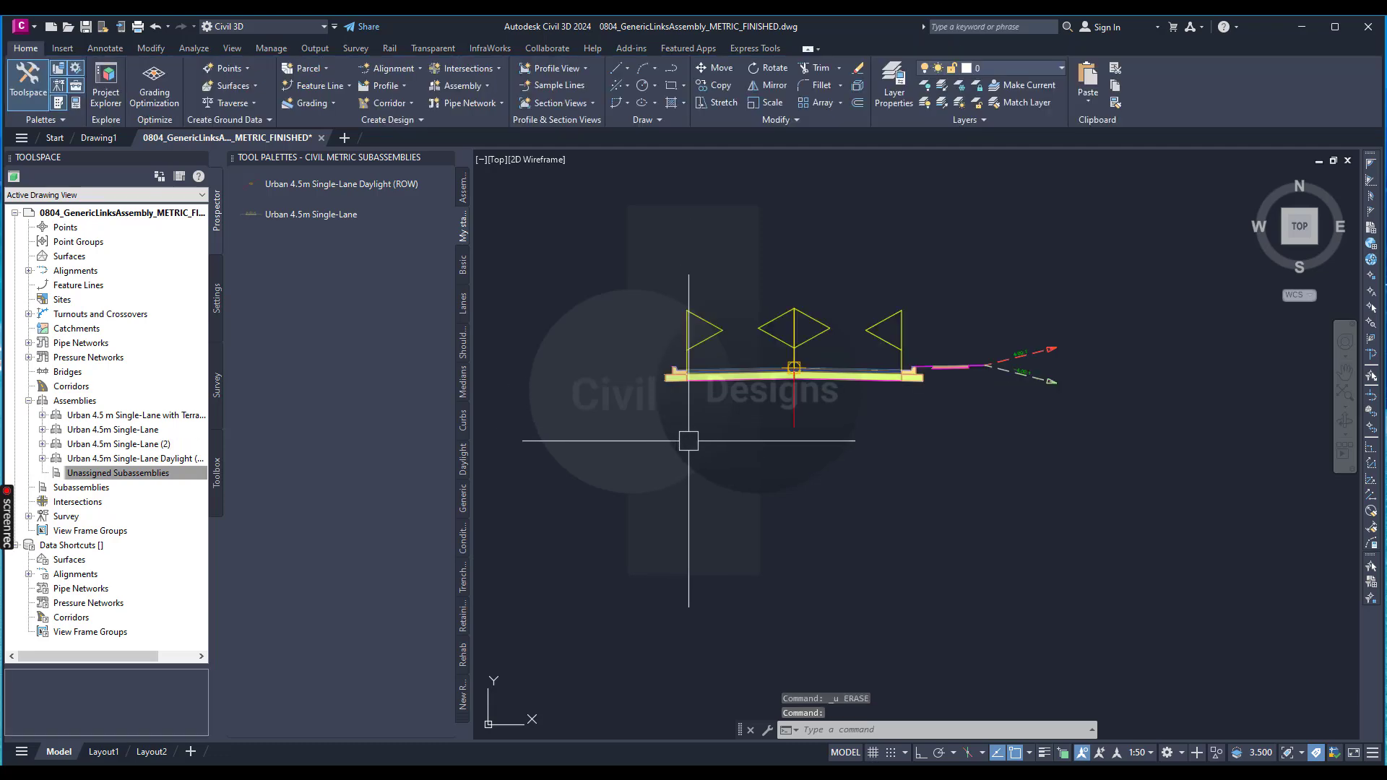
Step: Delete the curb and lane subassemblies on the left side of the inserted assembly, leaving only its right half
click(672, 375)
key(Delete)
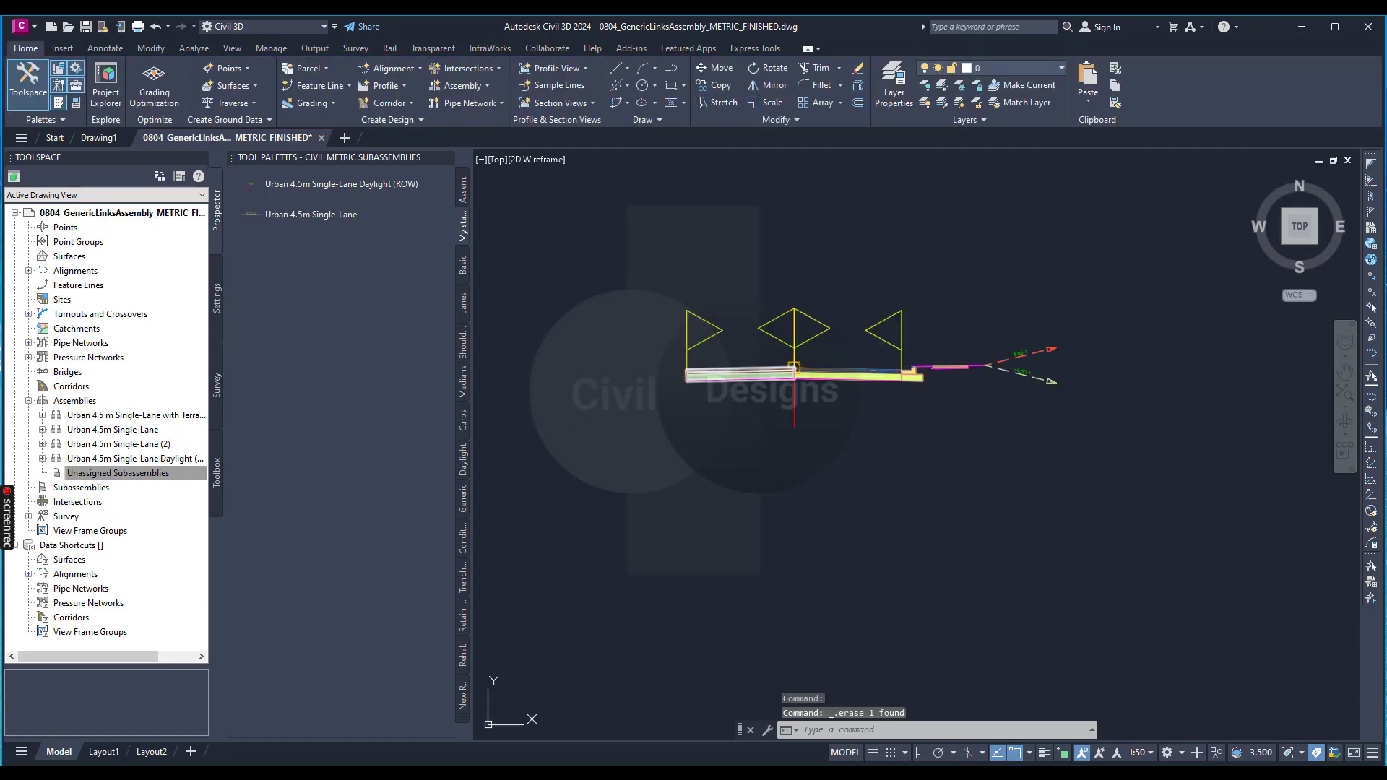
scroll(892, 367, down, 3)
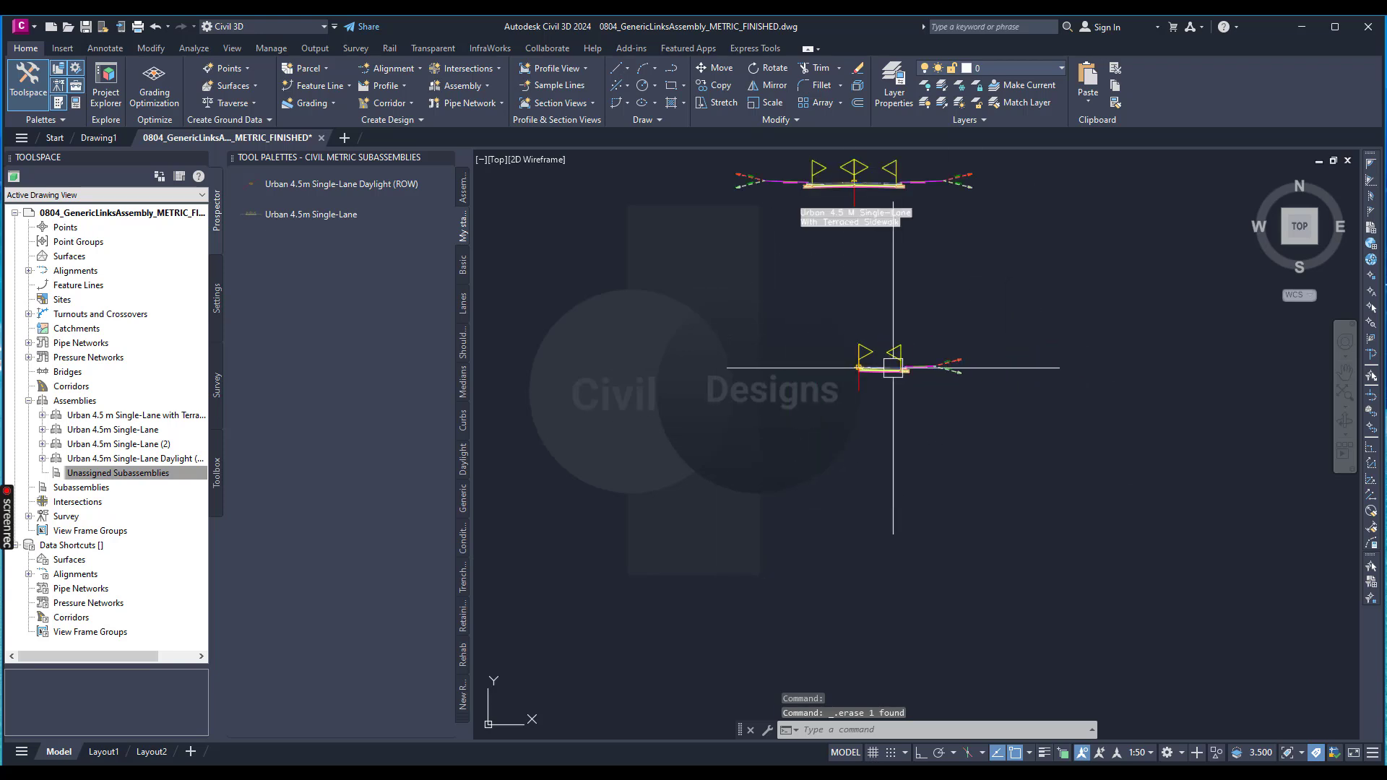
scroll(837, 387, up, 3)
scroll(800, 490, down, 3)
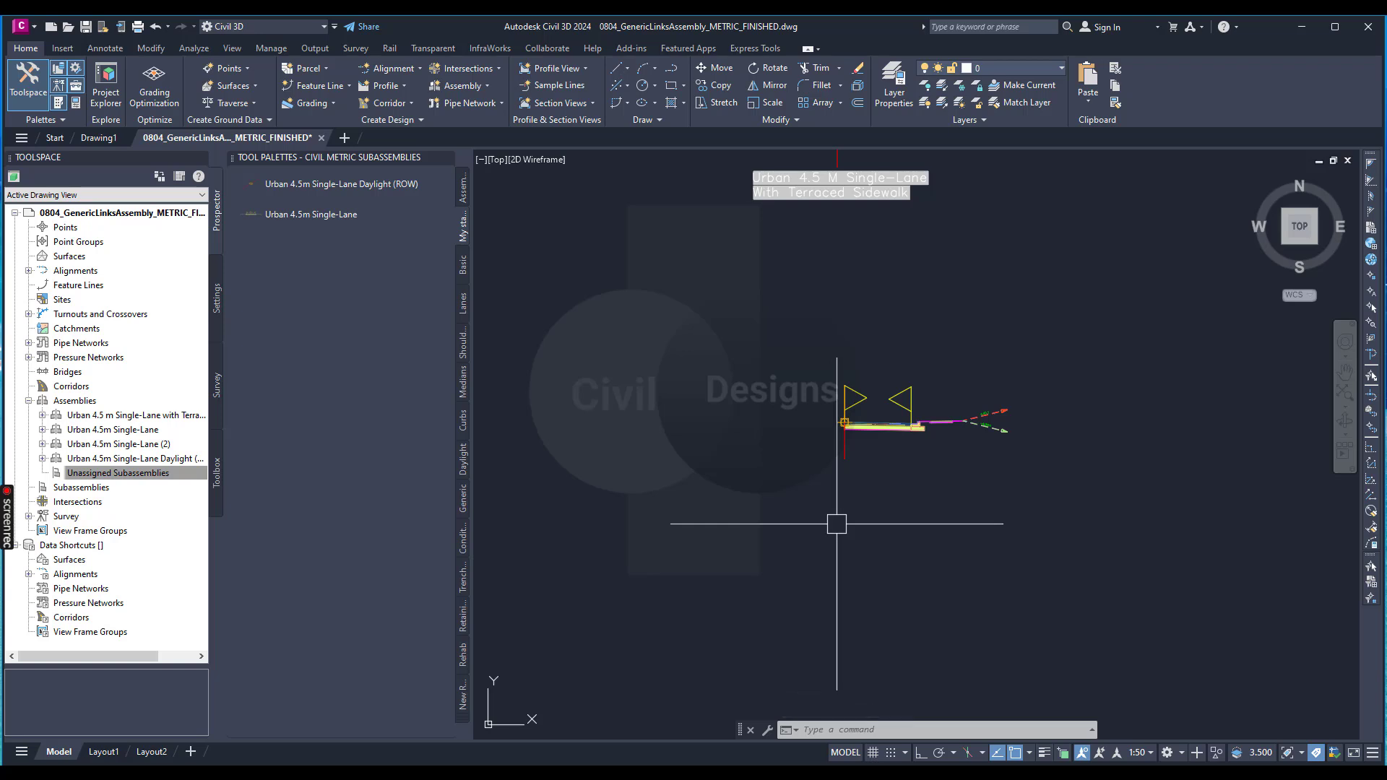
scroll(838, 506, down, 2)
scroll(830, 521, up, 2)
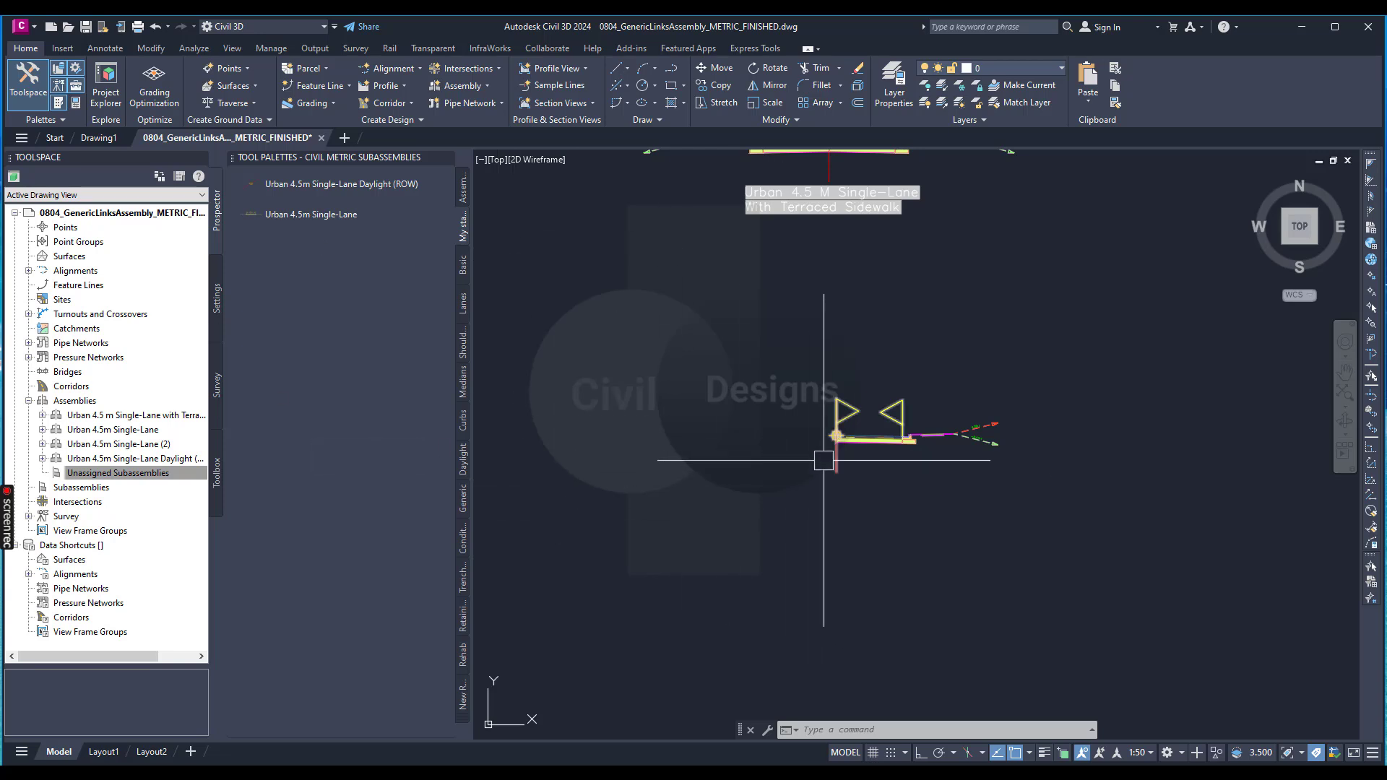
scroll(824, 460, down, 3)
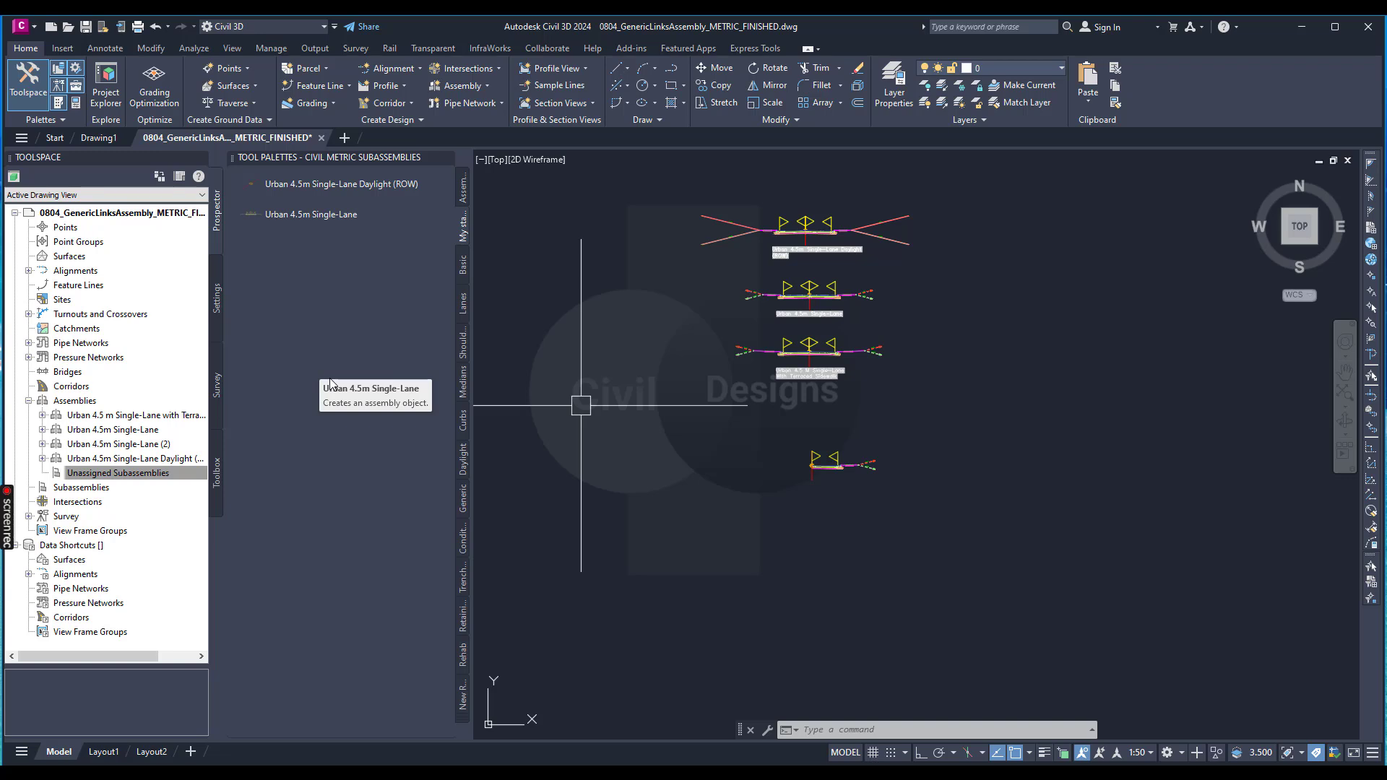
Step: Review the Import Subassemblies options for the My standard Assemblies palette, including the .pkt source file browser and the target palette list
right_click(463, 234)
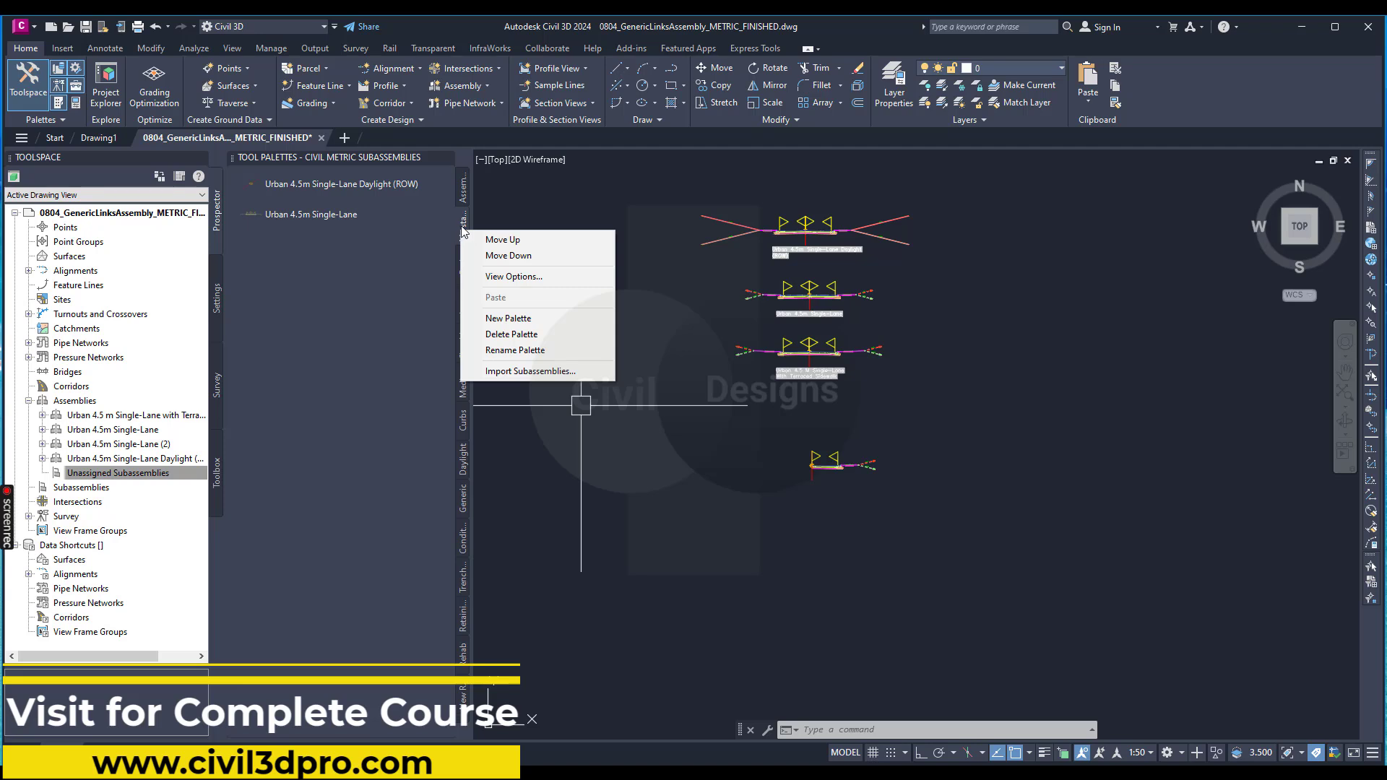
right_click(460, 222)
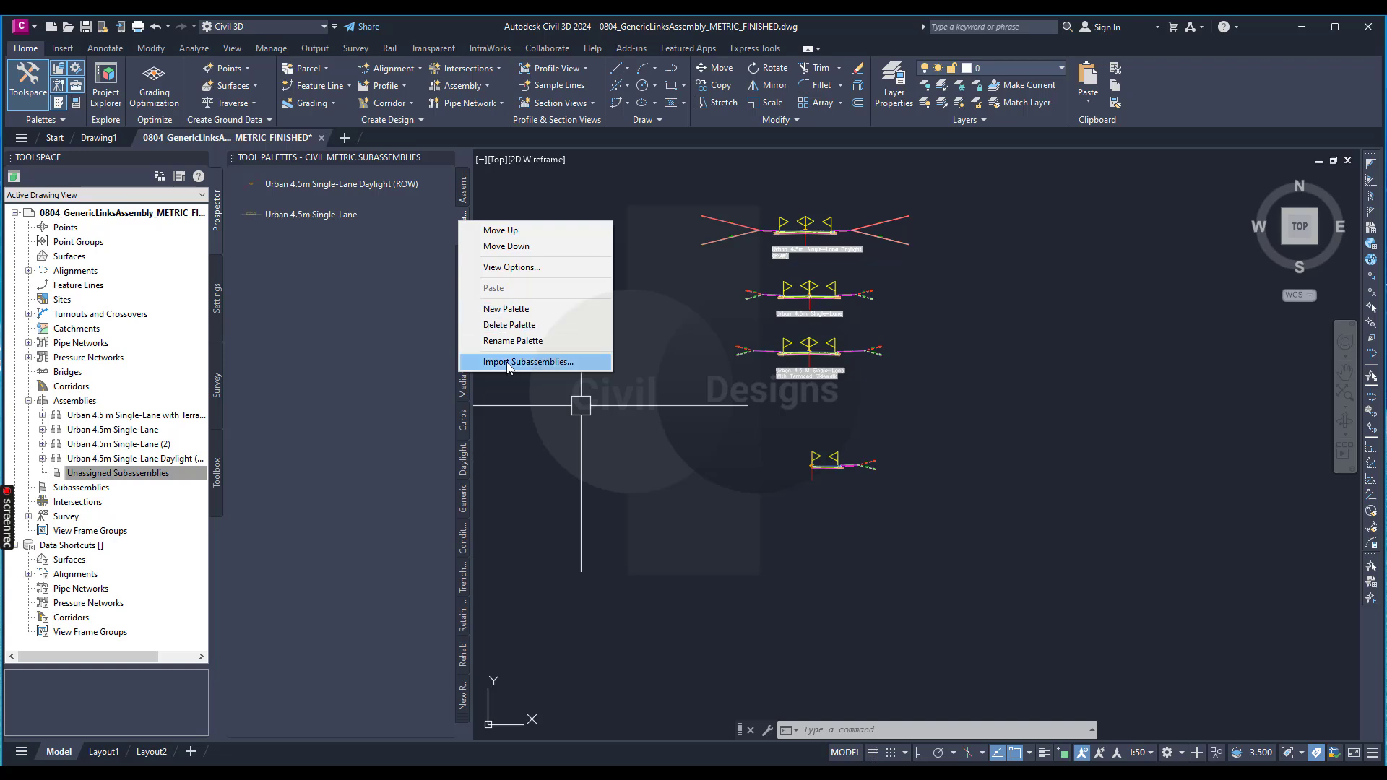
click(530, 361)
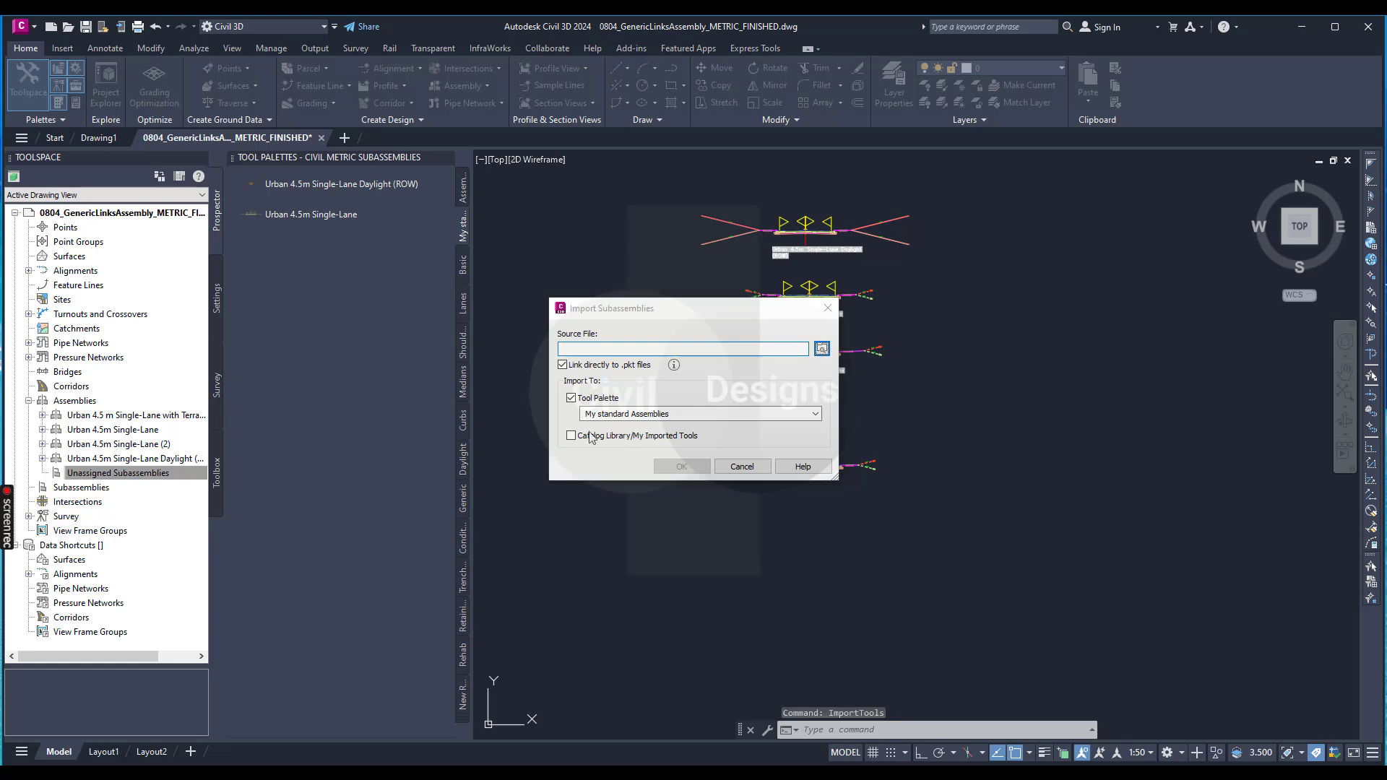
click(821, 349)
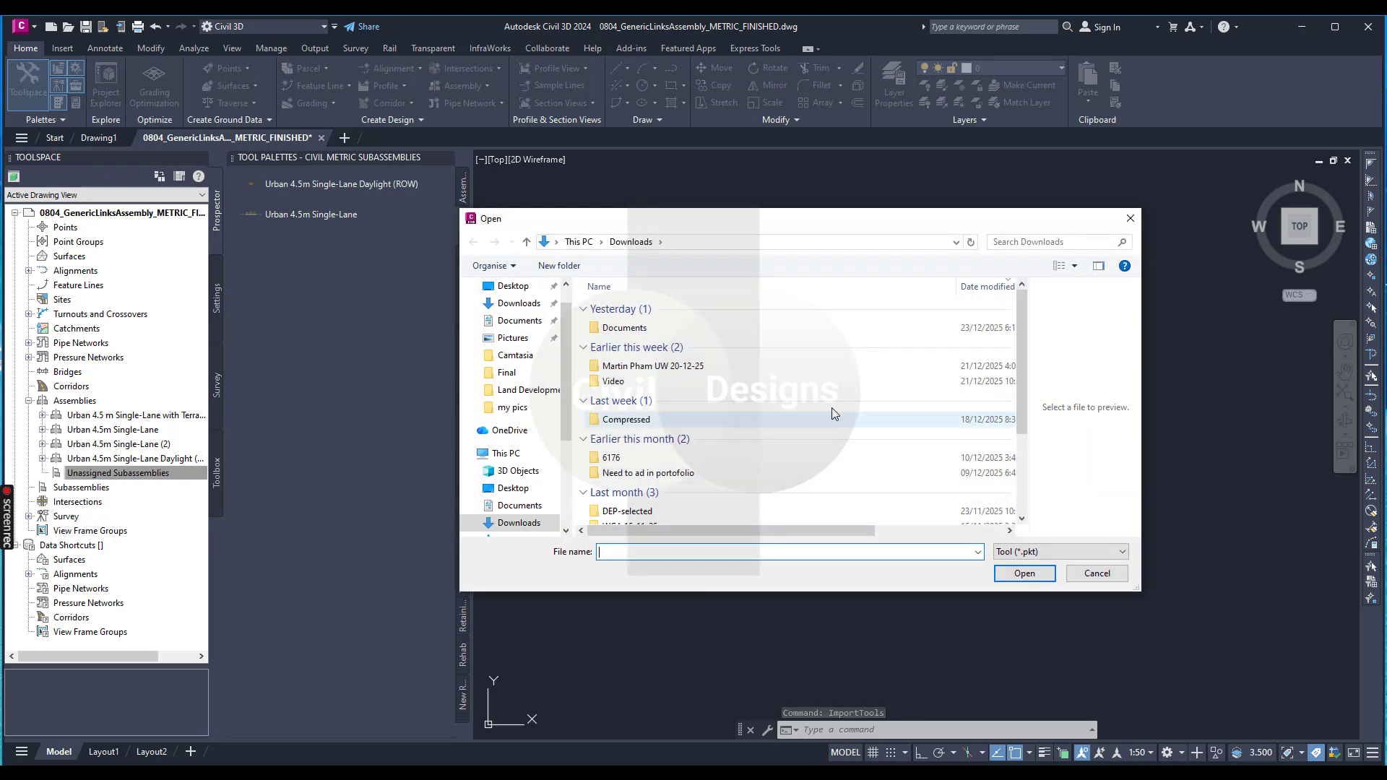
click(1130, 218)
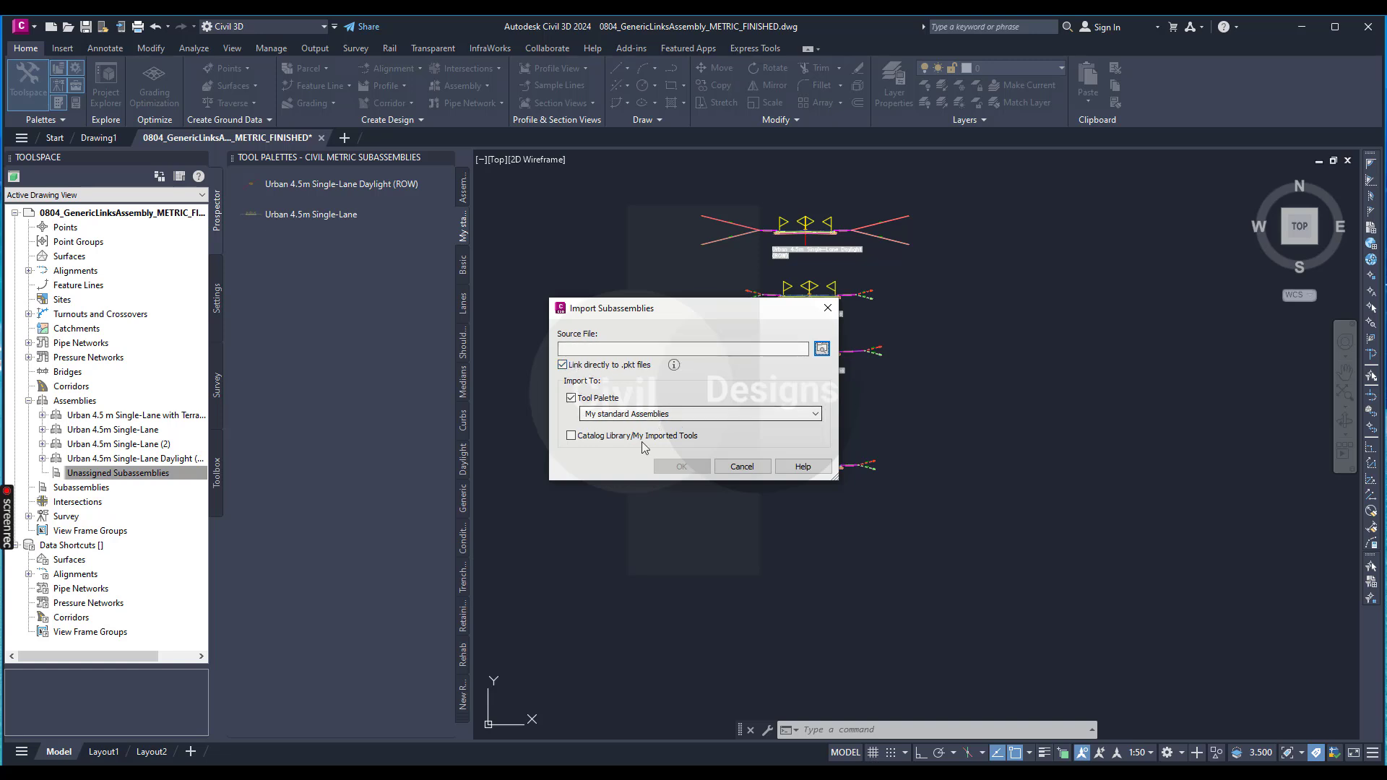
click(659, 415)
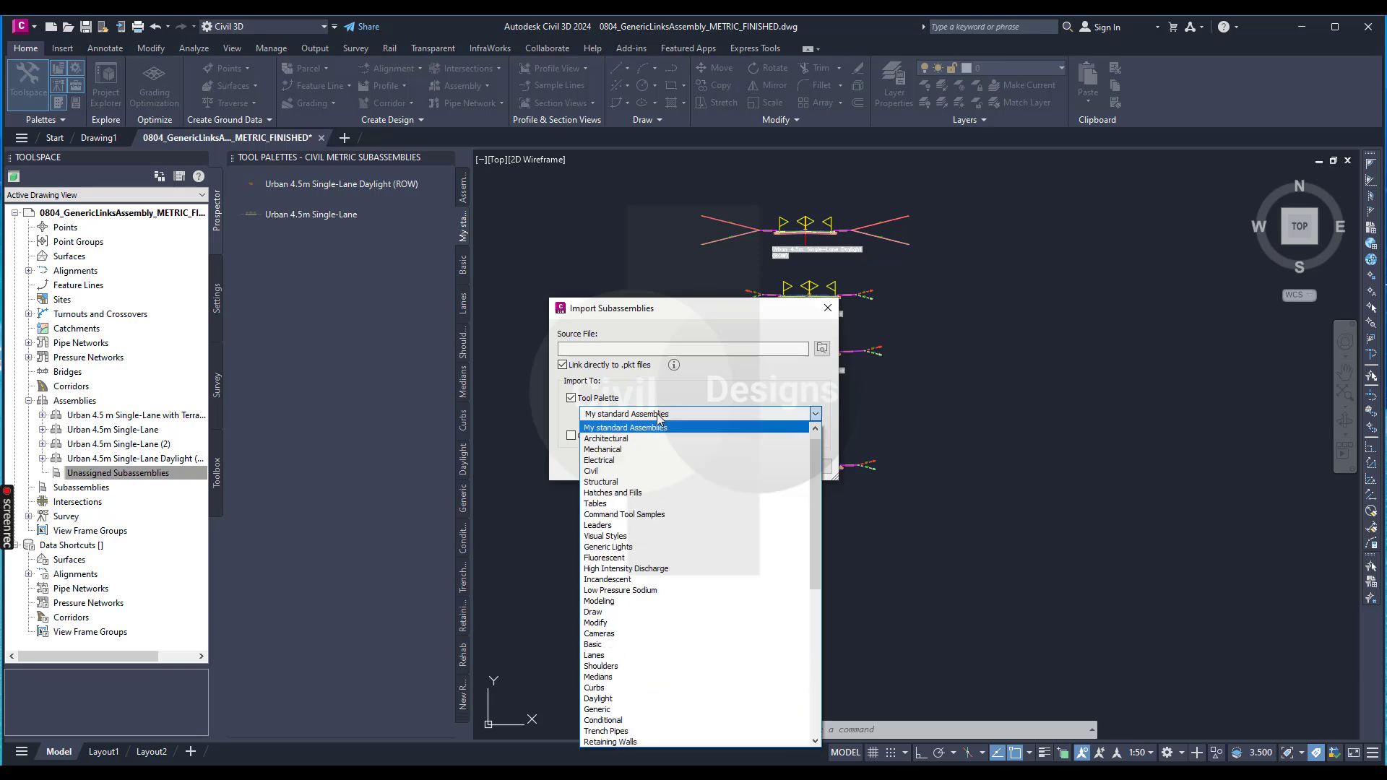
click(647, 425)
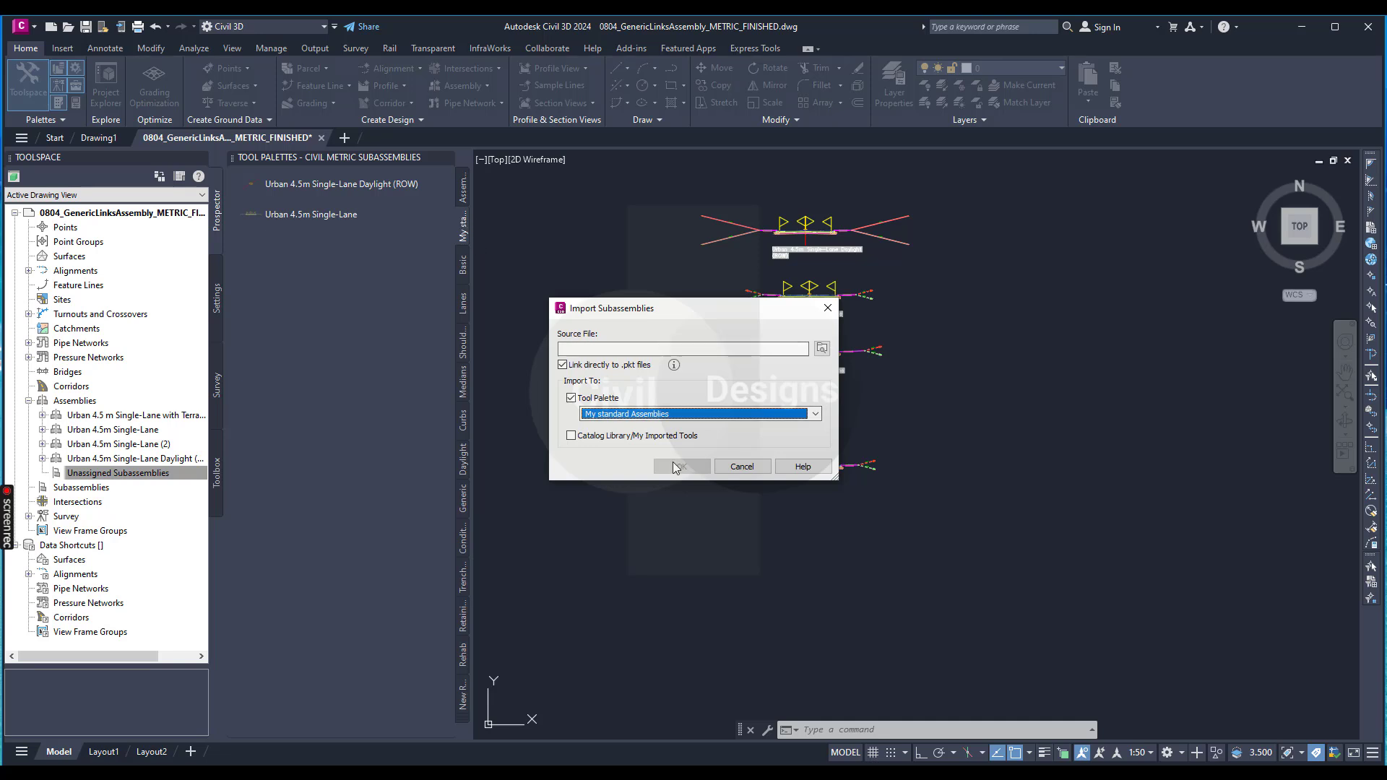
click(828, 308)
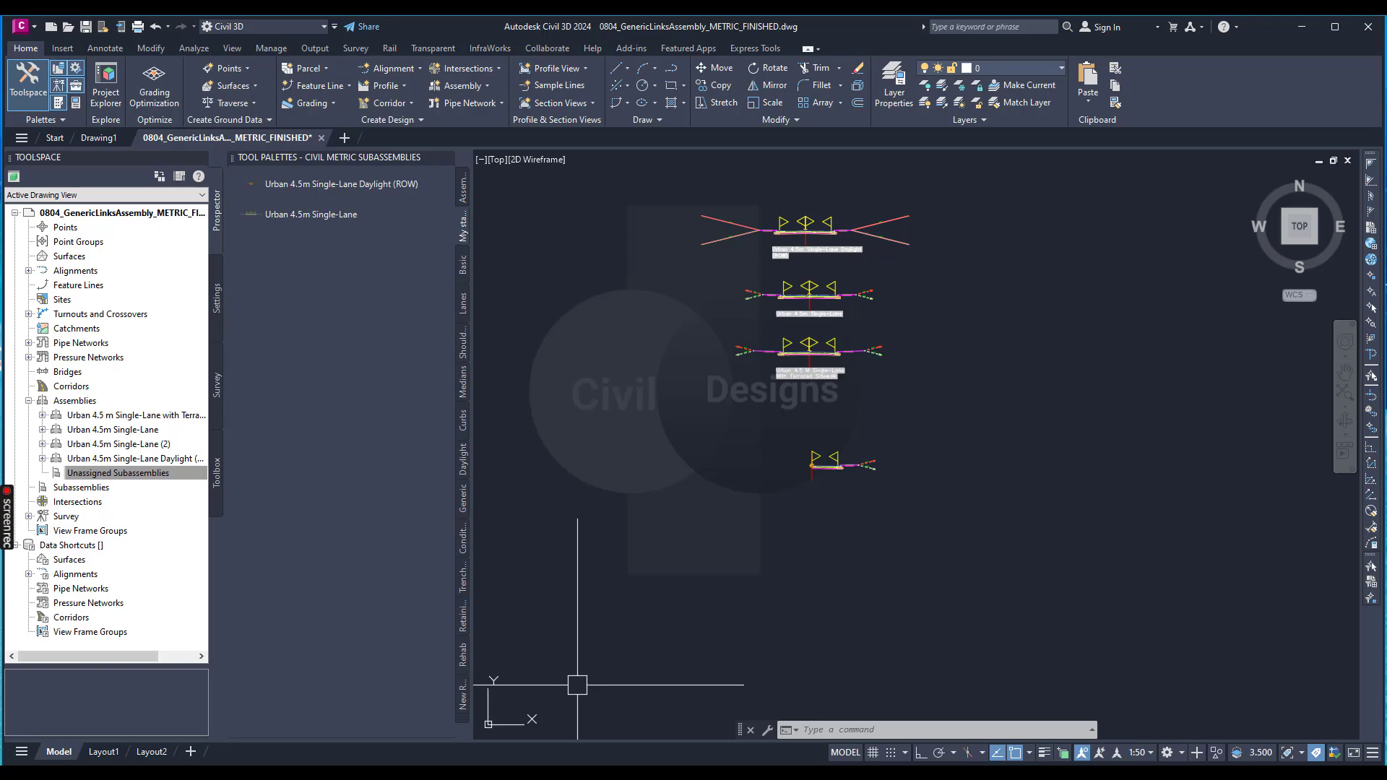
click(555, 771)
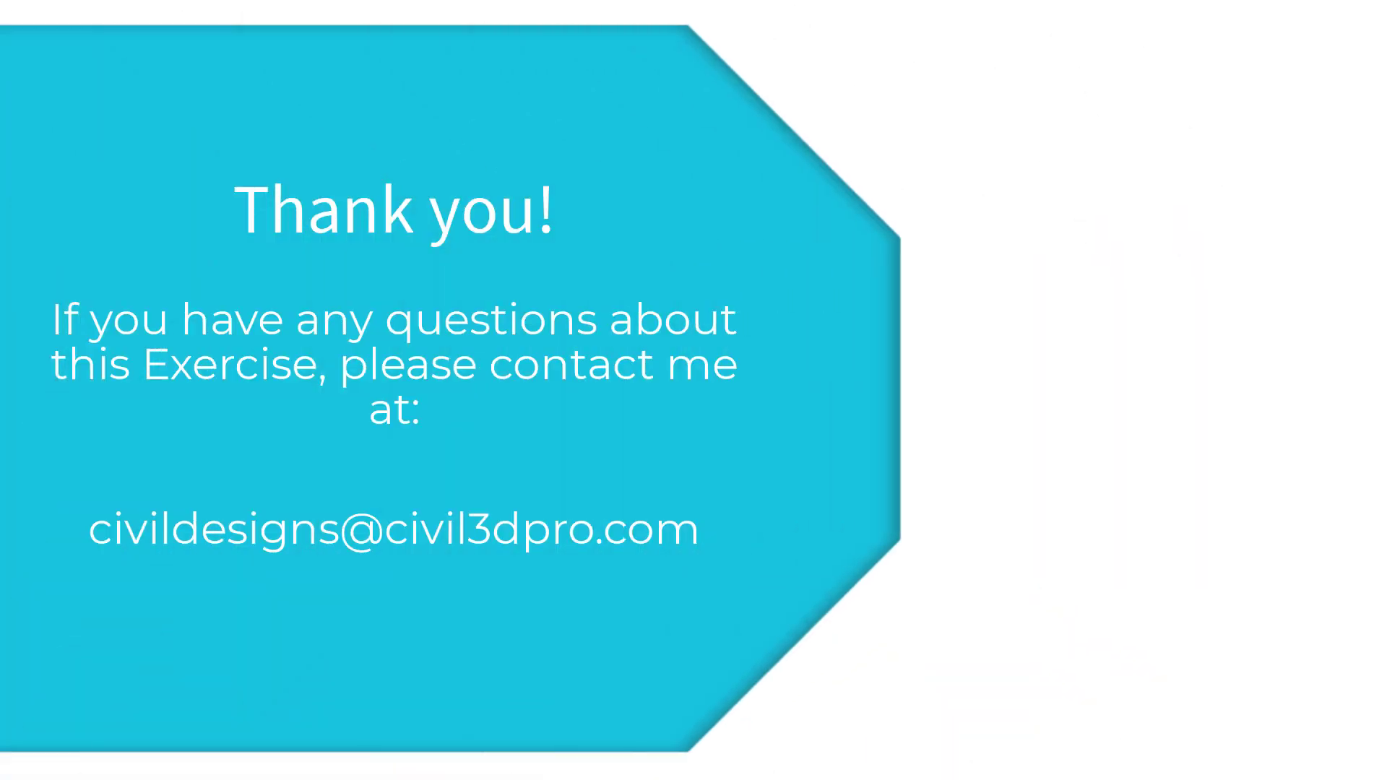